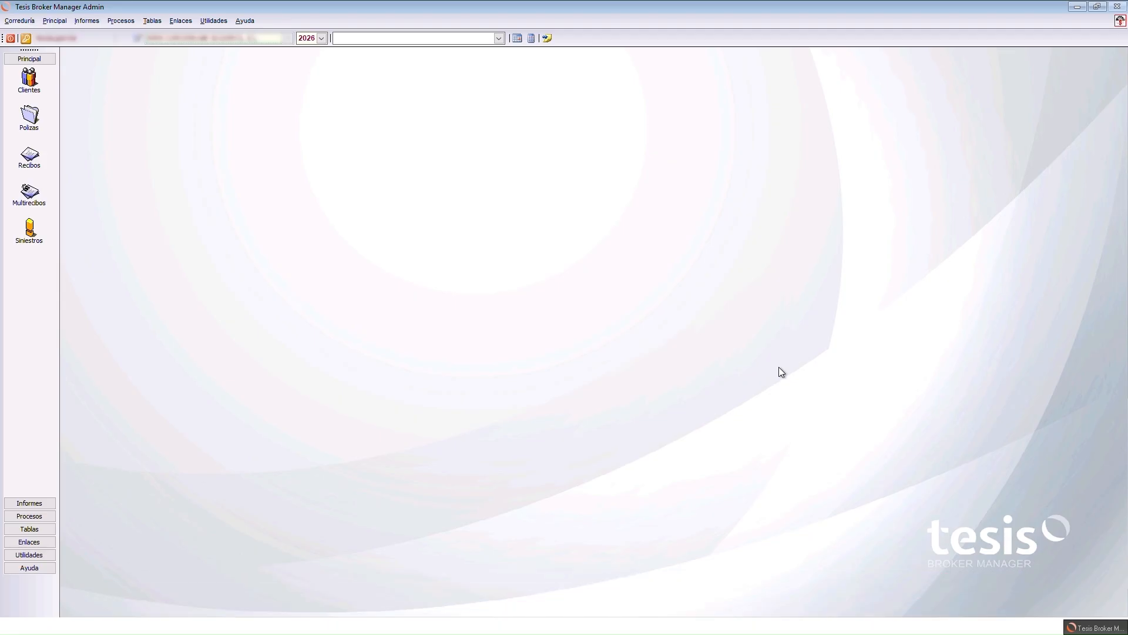
- Start a new record in the Colaboradores table and view the available Órgano (Departamento) options
click(148, 25)
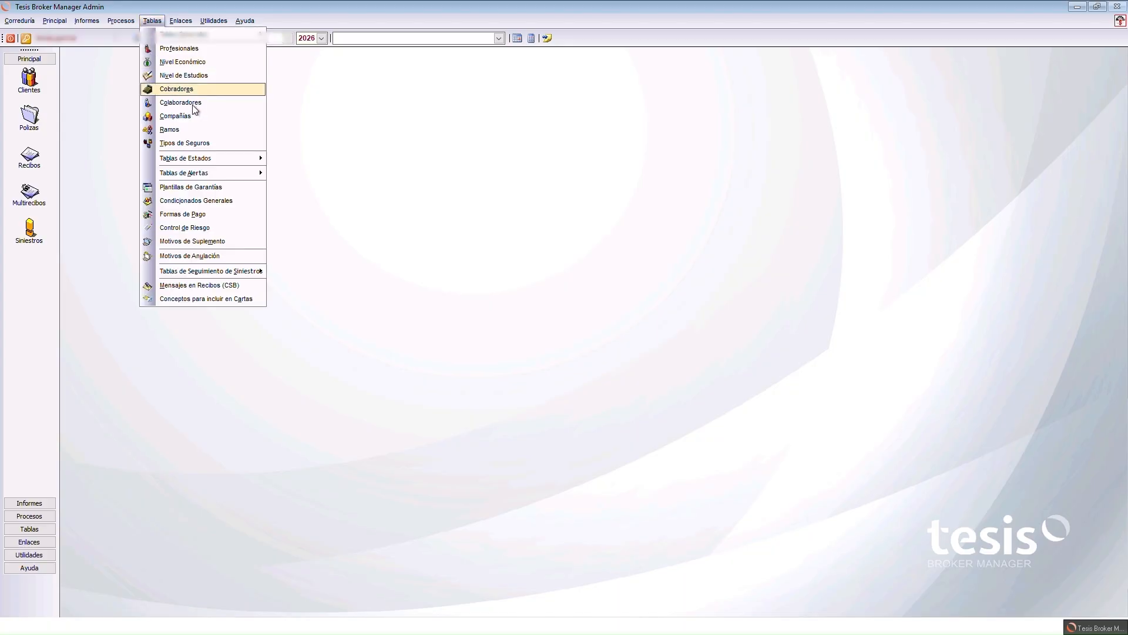
click(190, 103)
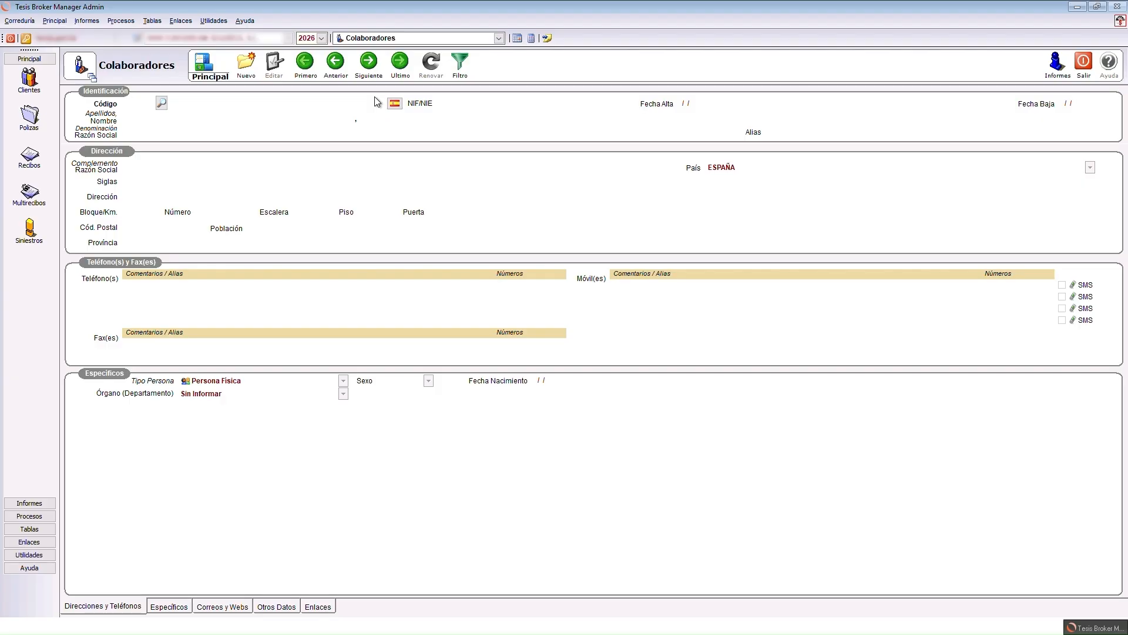
click(241, 65)
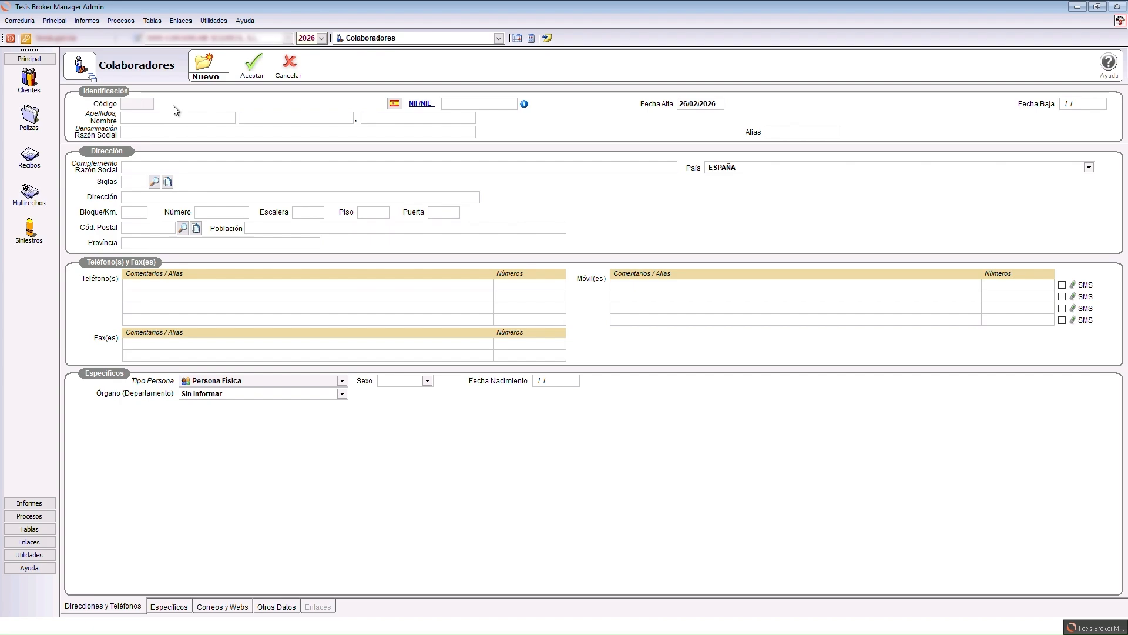
click(255, 393)
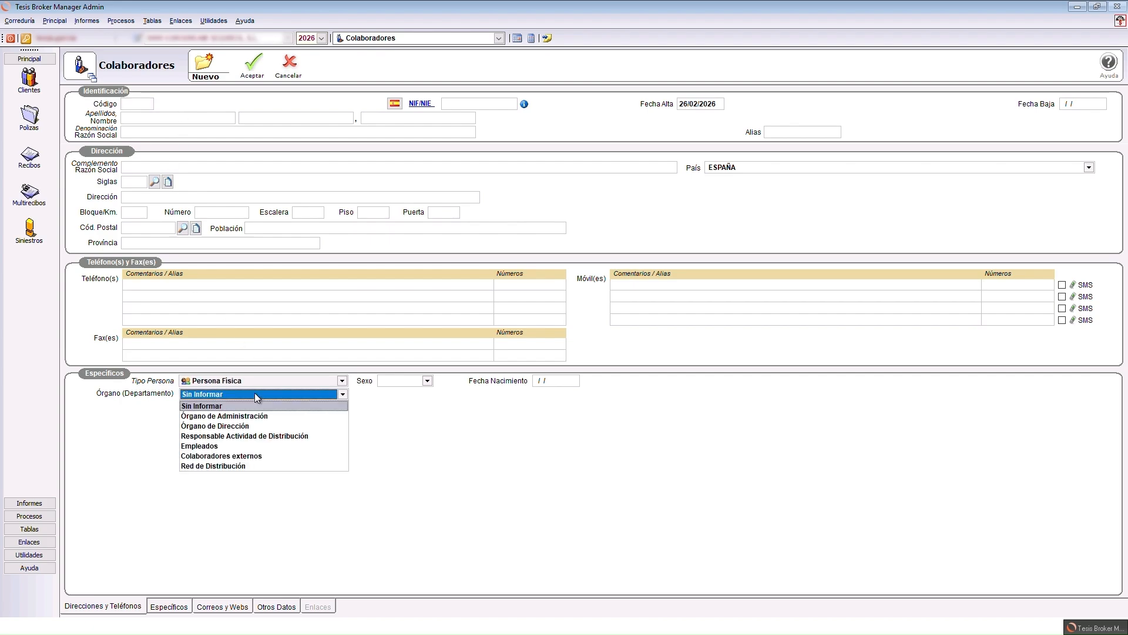
click(513, 417)
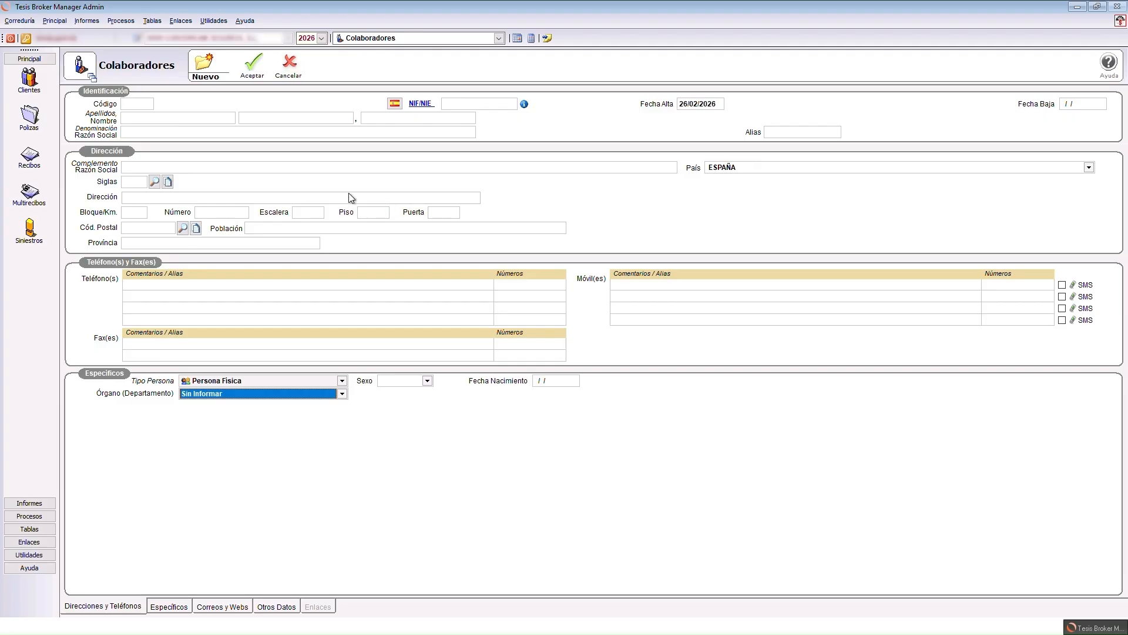
- Identify the new collaborator with code PRU, name COLABORADOR and first surname PRUEBA
click(144, 106)
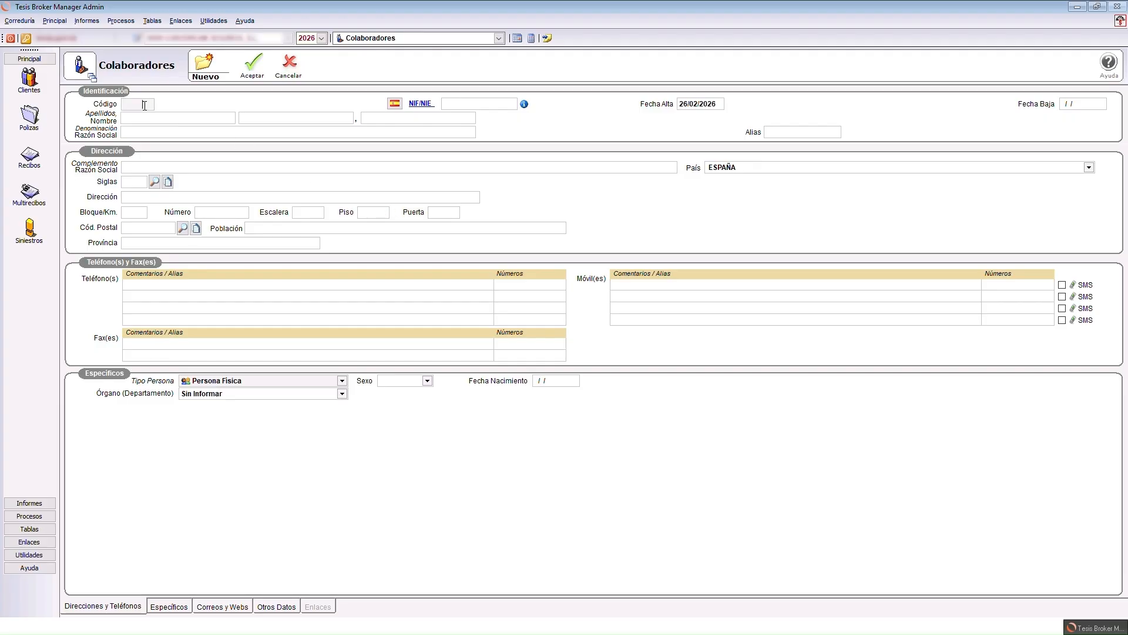
text(PRU)
key(Tab)
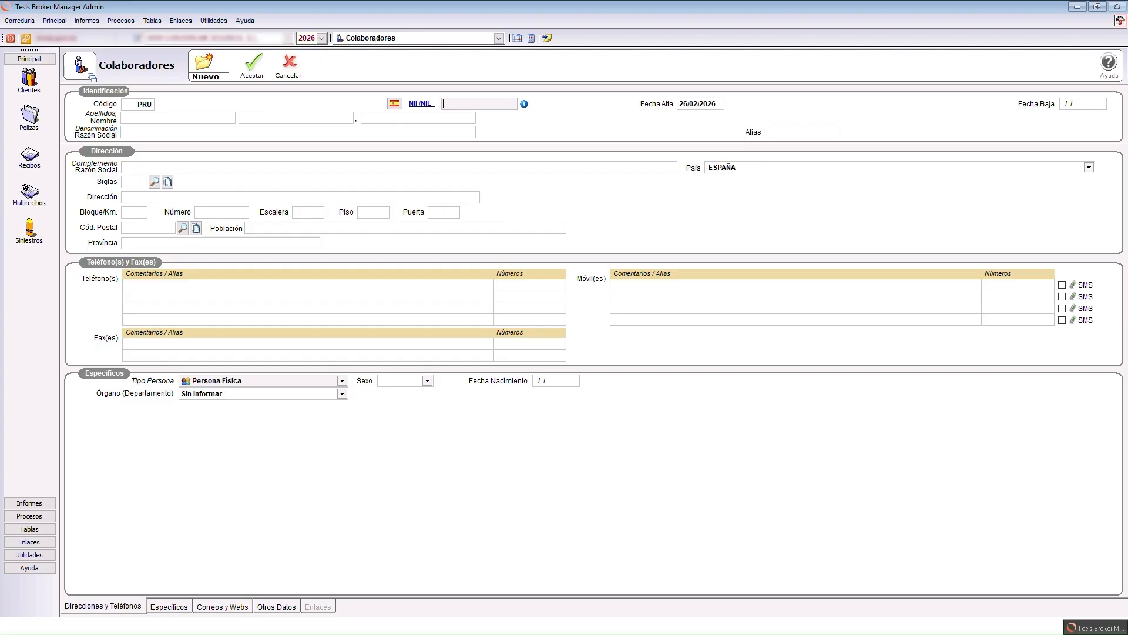
click(385, 118)
text(COLABORADOR)
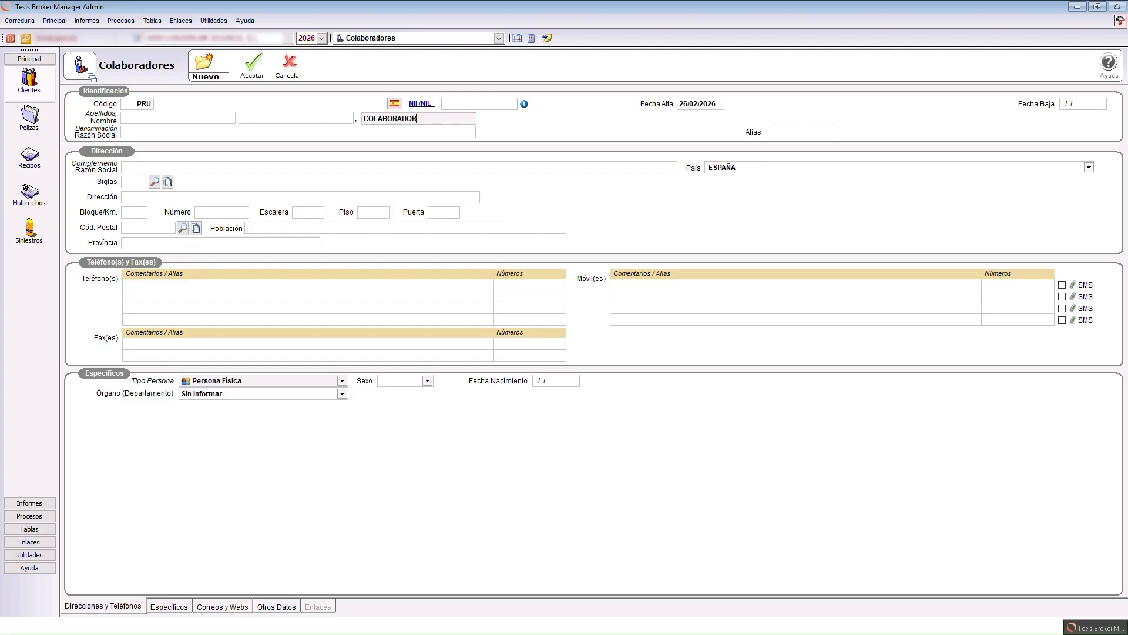
click(166, 120)
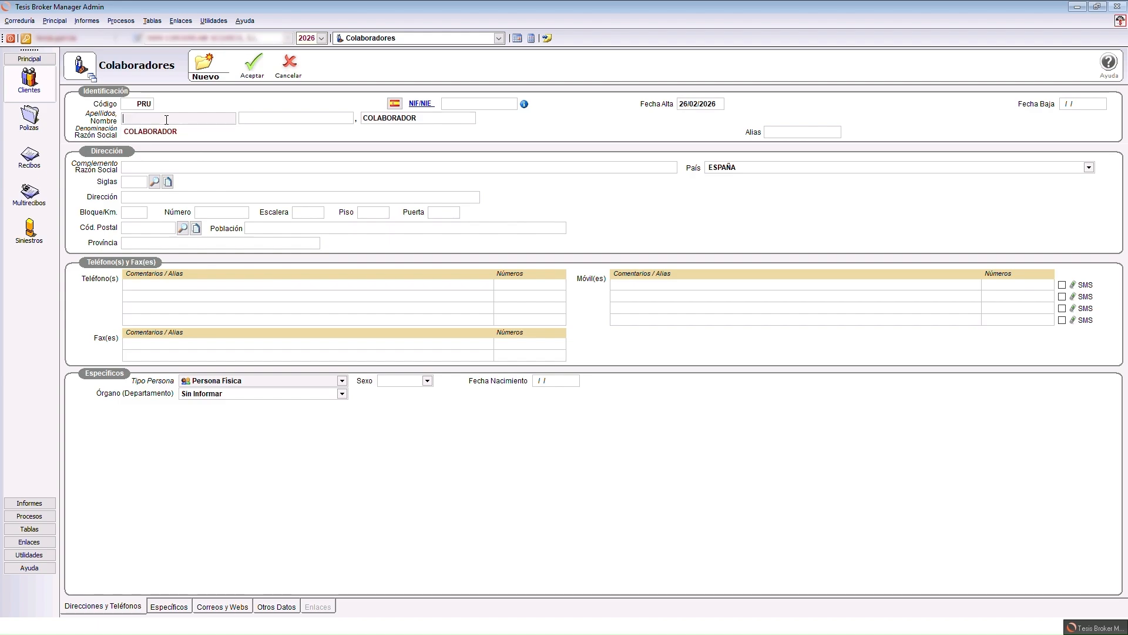
text(PRUEBA)
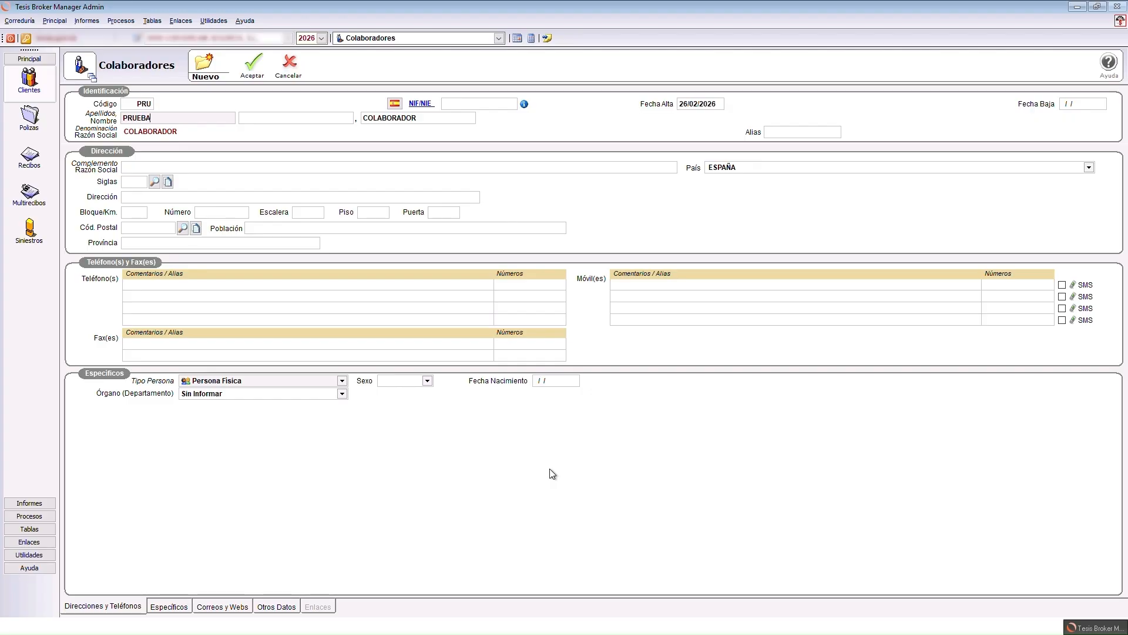
- In the collaborator's specific data, set the commission percentages to 50 for the first year and 25 for Sucesivos
click(166, 608)
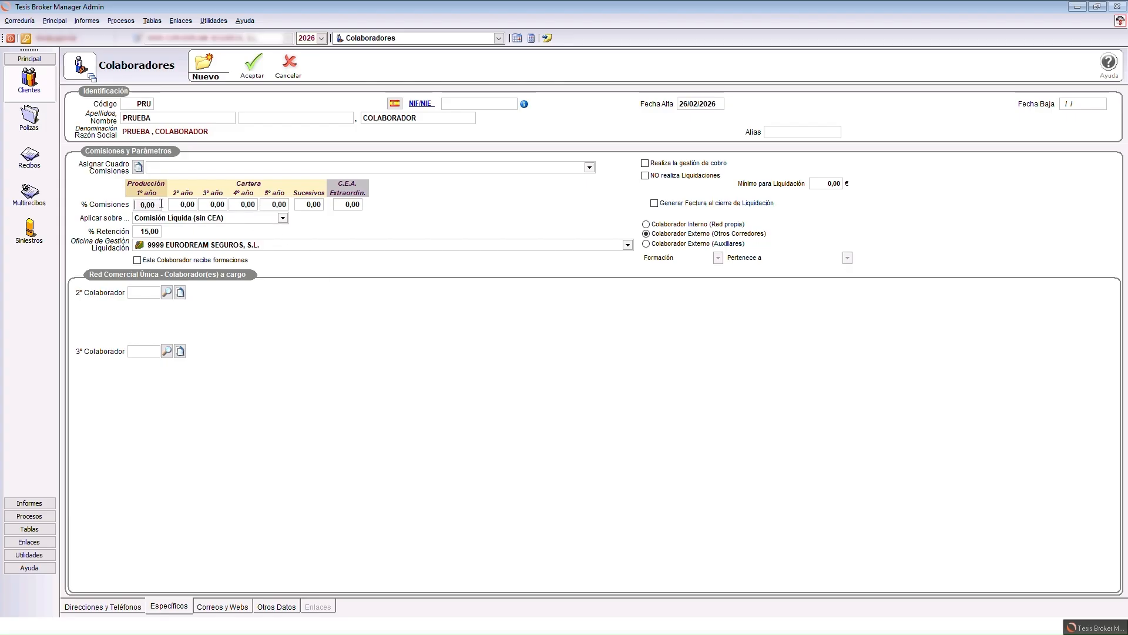
drag(160, 204, 114, 203)
text(50)
click(318, 204)
text(25)
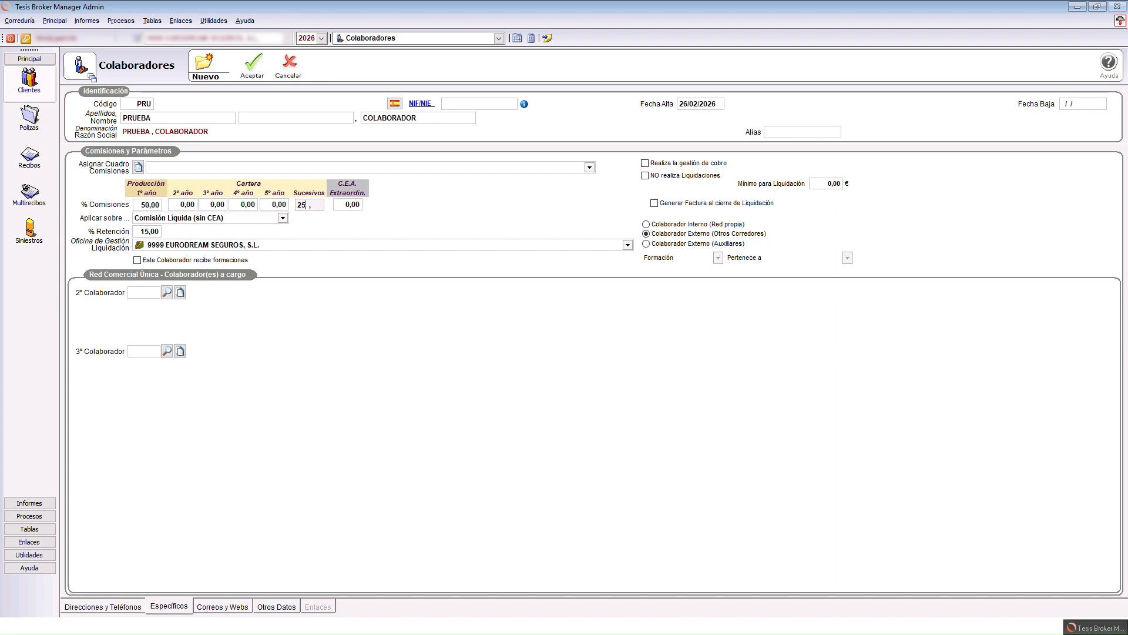
key(Tab)
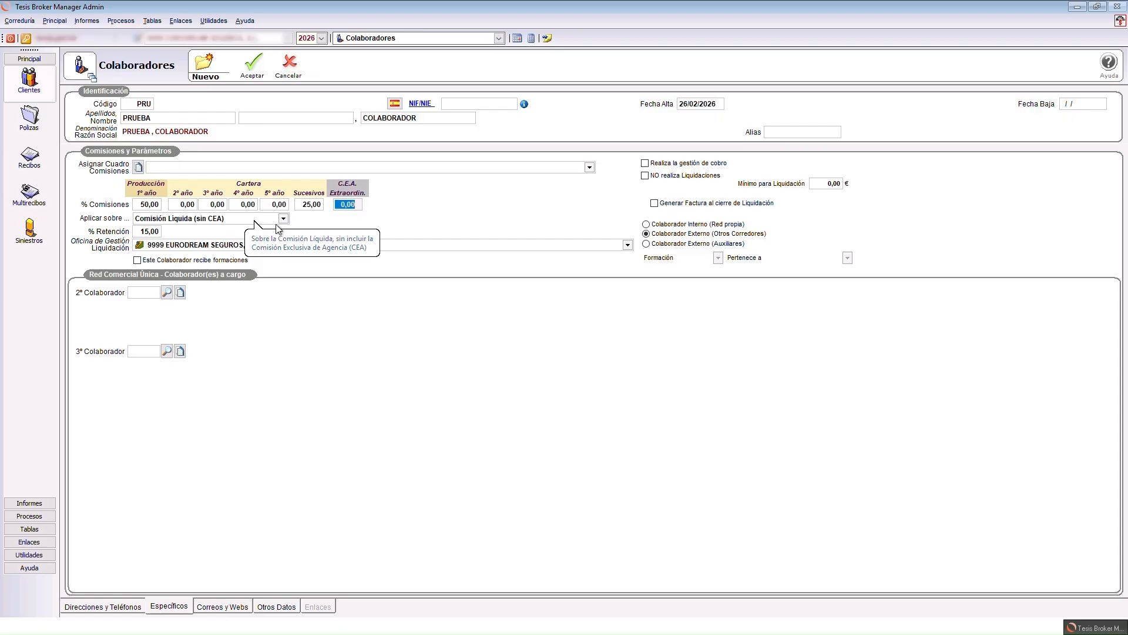
- Review the bases the collaborator's commission can be applied on and choose Comisión Neta
click(284, 219)
click(283, 219)
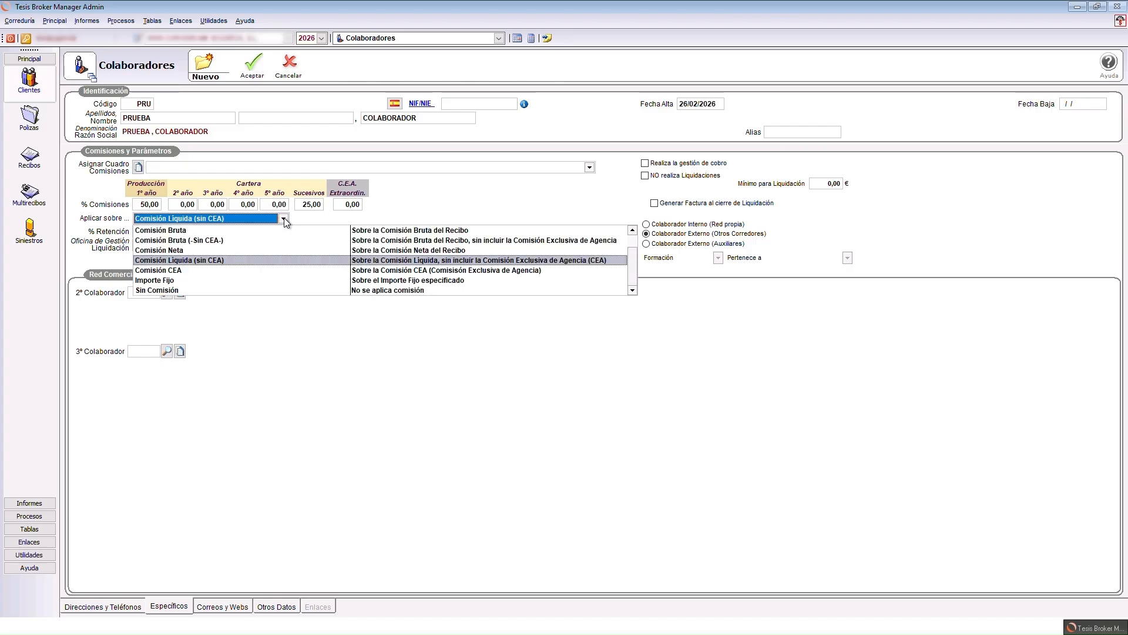
click(284, 218)
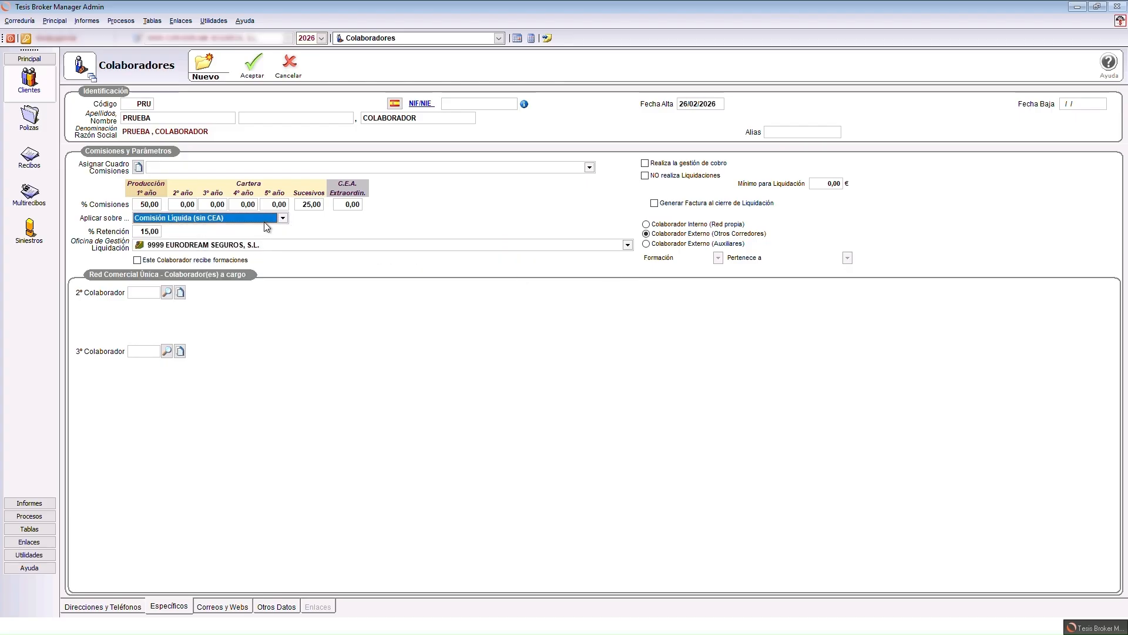
click(284, 218)
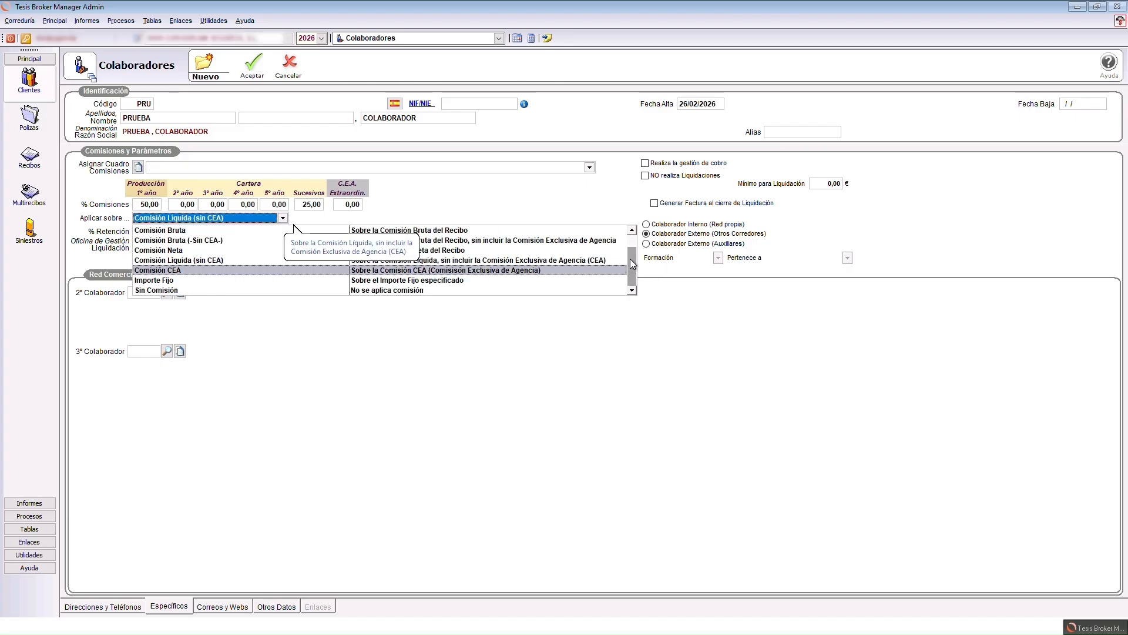
drag(632, 262, 633, 238)
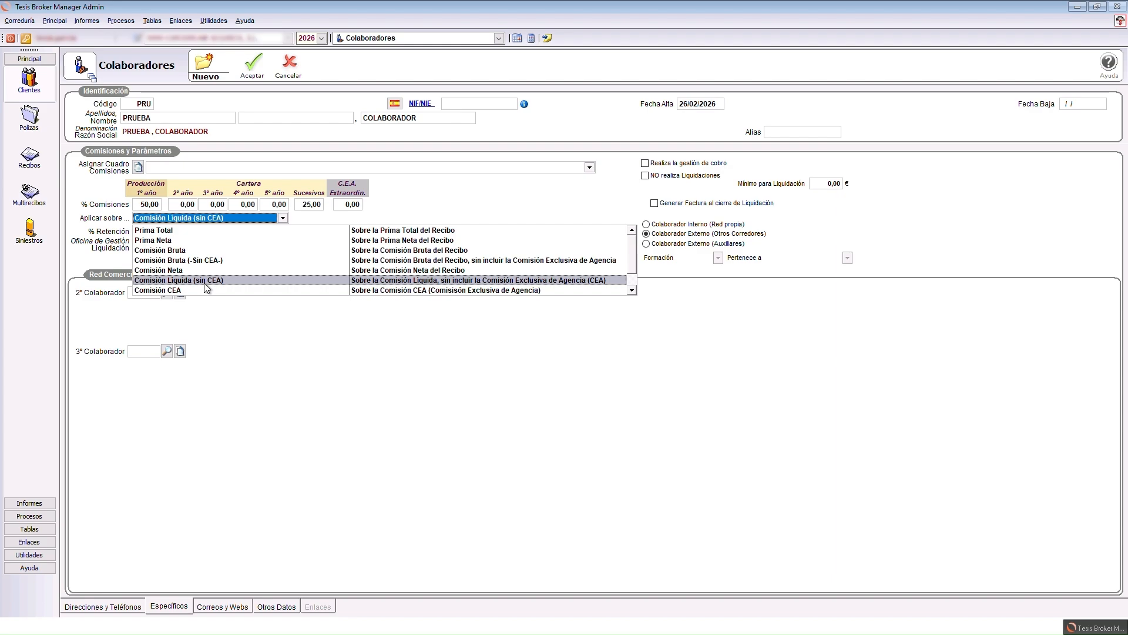
click(175, 270)
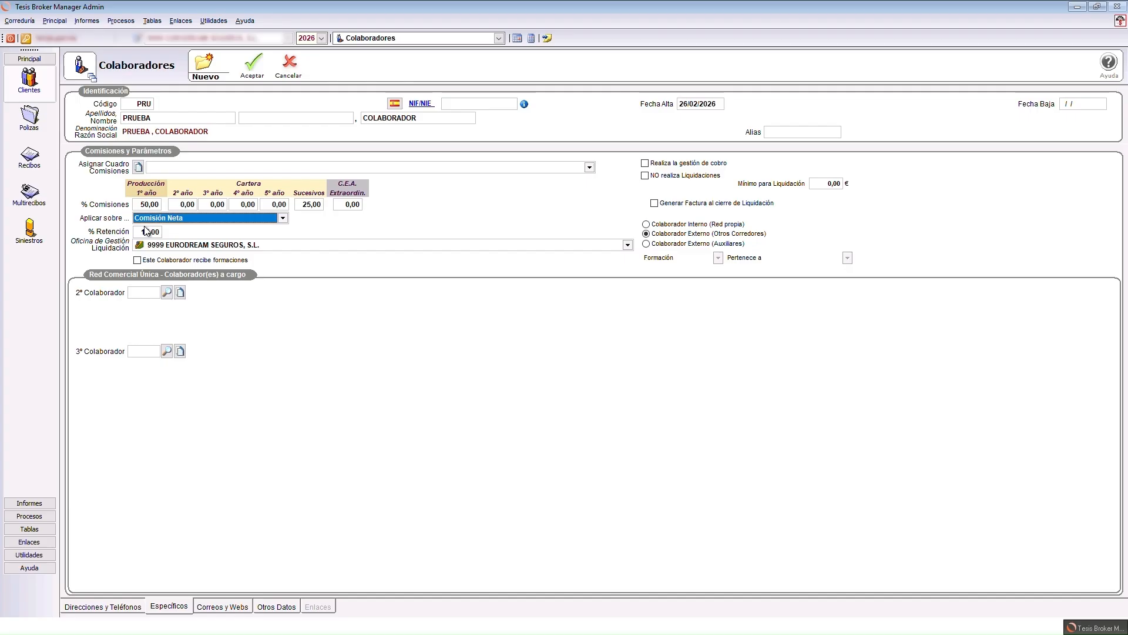
- Choose 9999 EURODREAM SEGUROS, S.L. as the collaborator's settlement management office
click(269, 249)
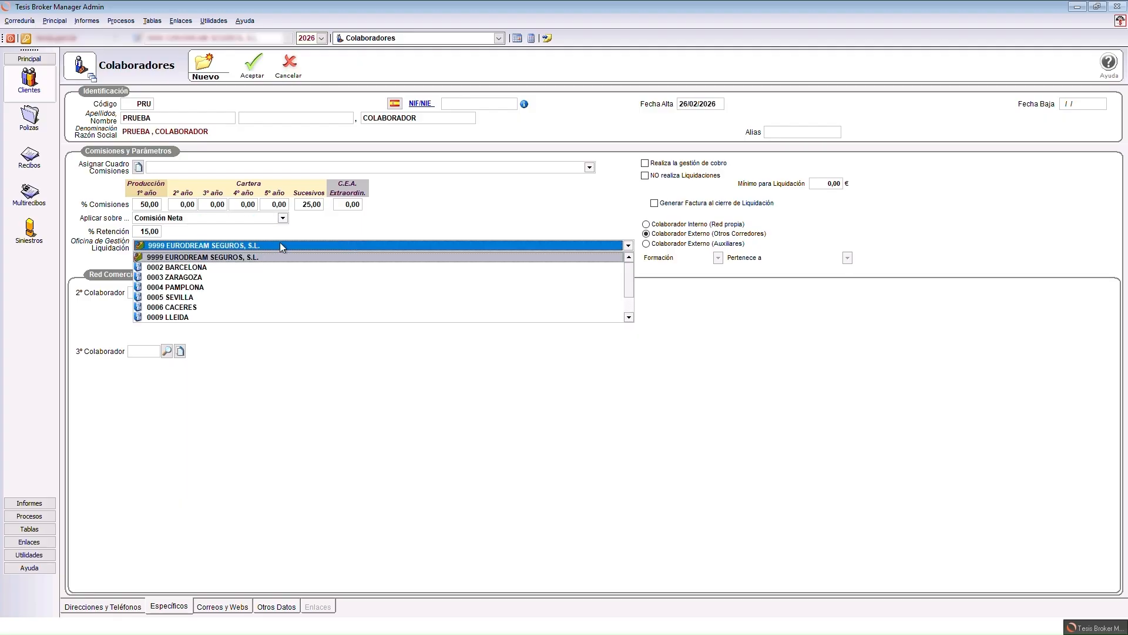
click(187, 258)
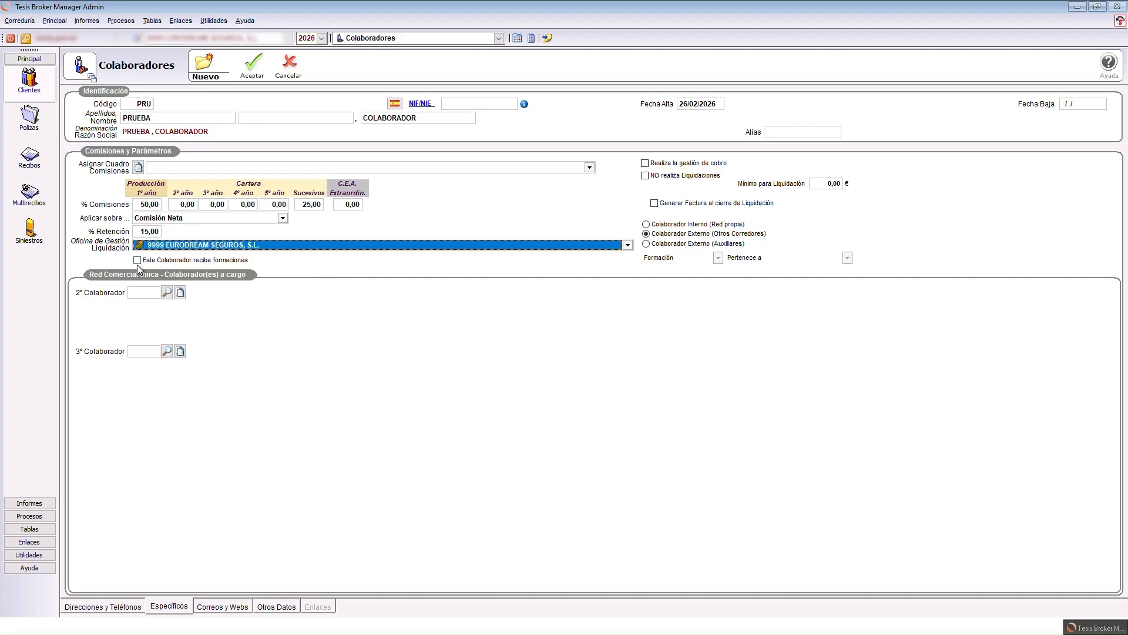
key(Tab)
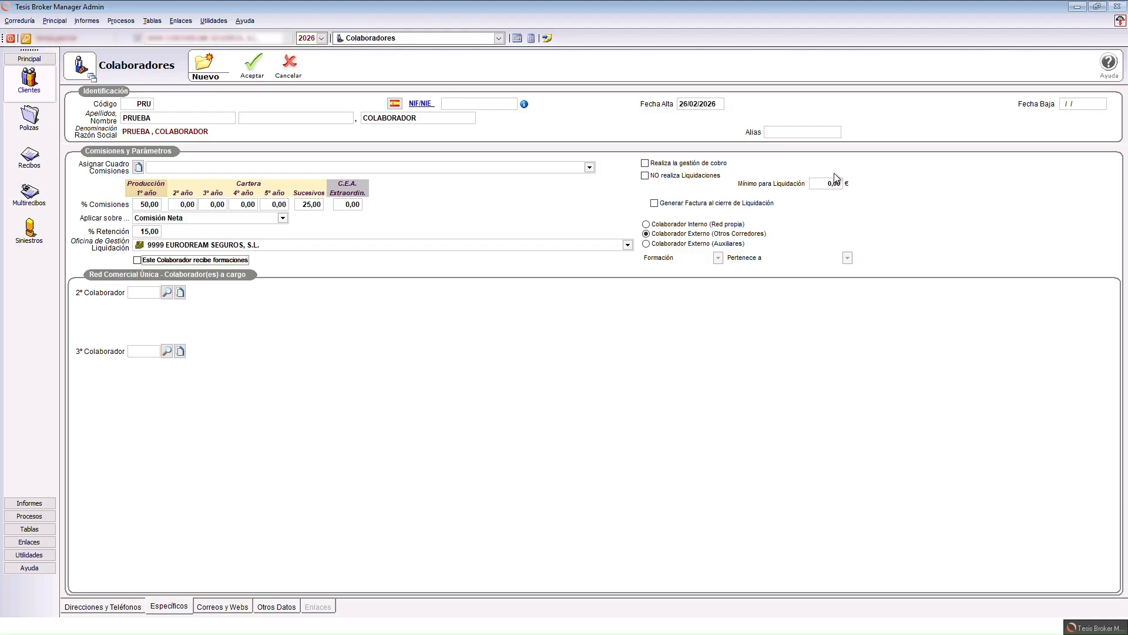
- Enable invoice generation at settlement close and classify the collaborator as Colaborador Interno (Red propia)
click(824, 183)
click(699, 205)
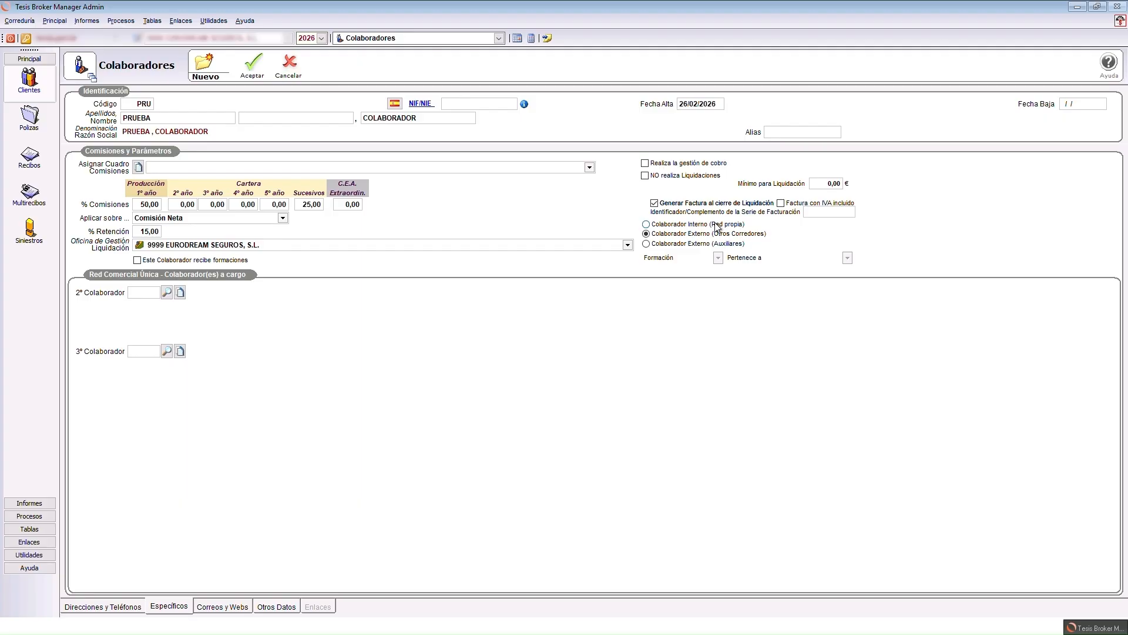
click(717, 226)
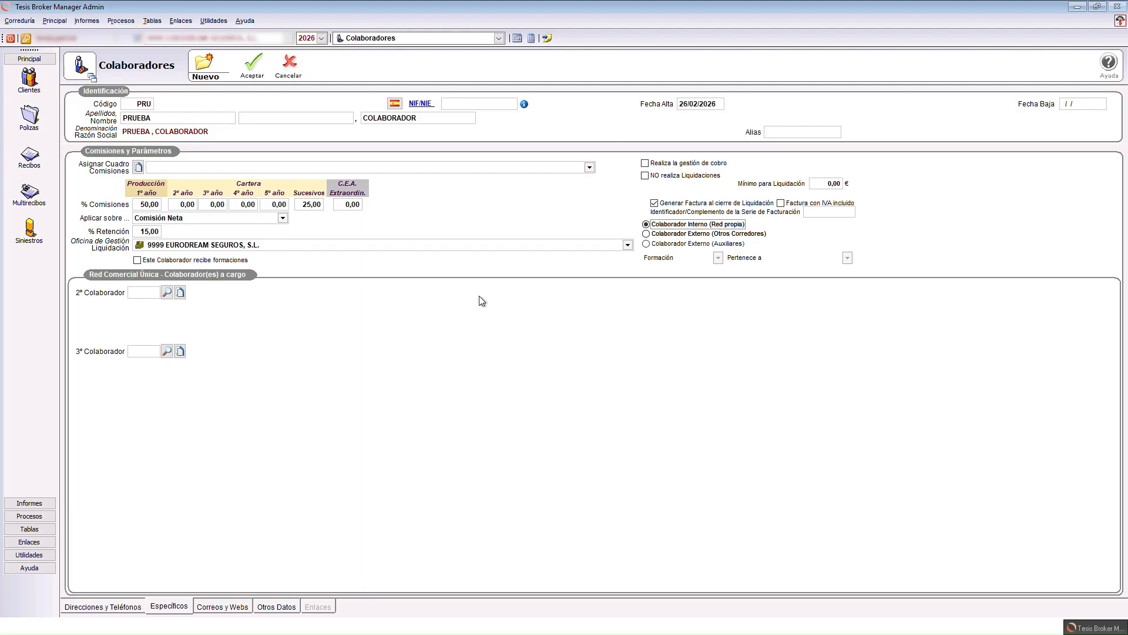
- Assign the collaborator with code O as 2º Colaborador in the Red Comercial Única section
click(136, 292)
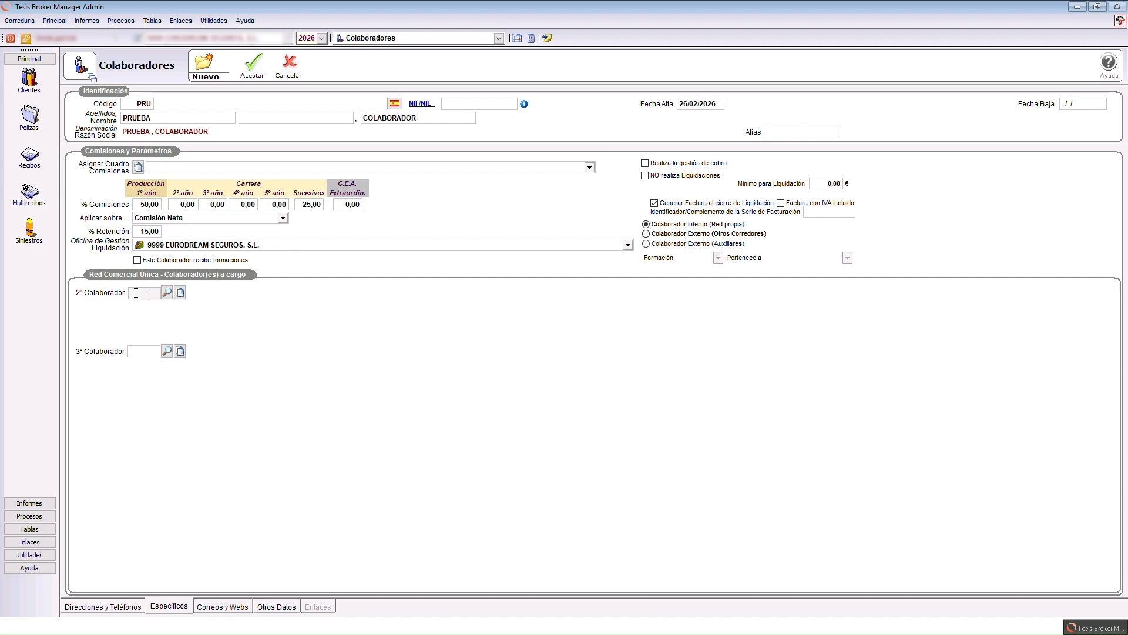
text(0)
key(Tab)
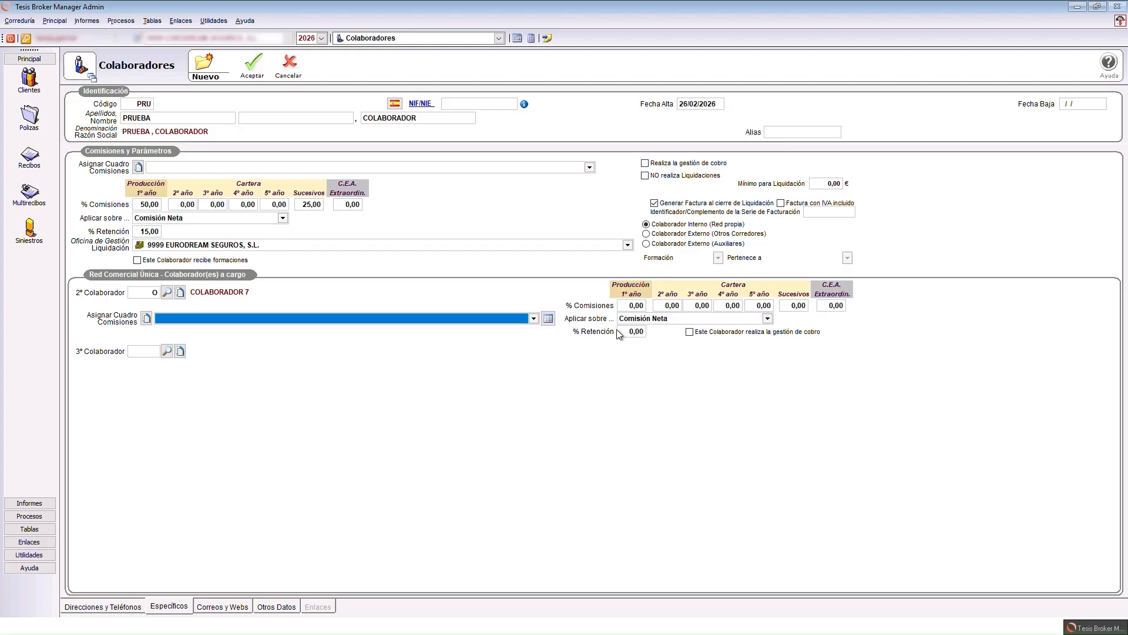
- Apply the second collaborator's commission on 1er.Colaborador/ Comisión Neta
click(768, 319)
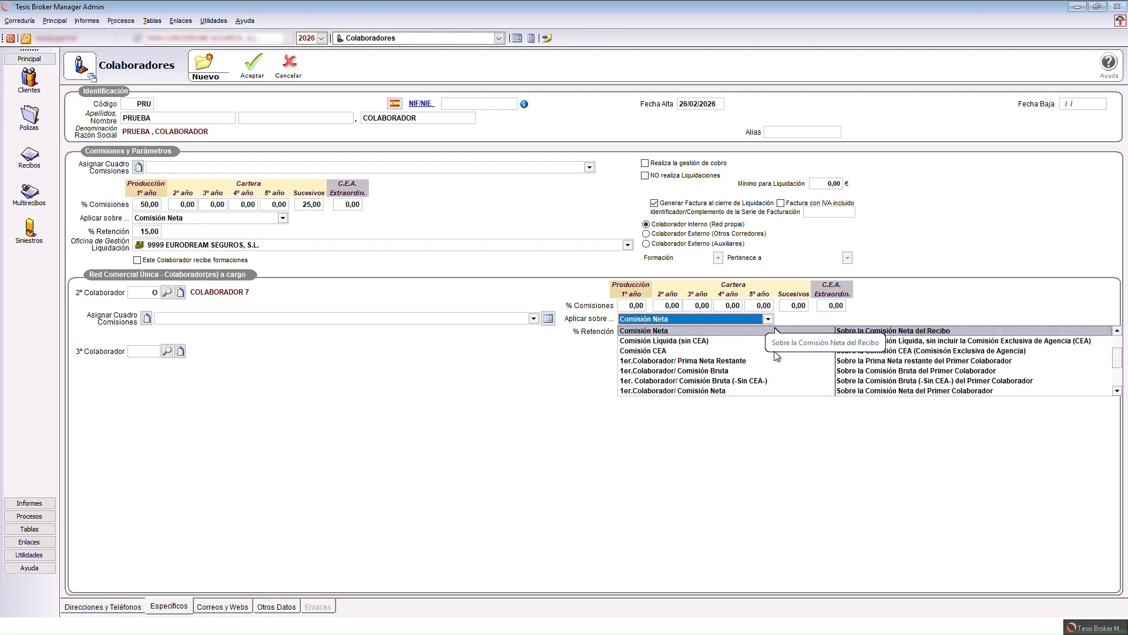
click(768, 319)
click(769, 319)
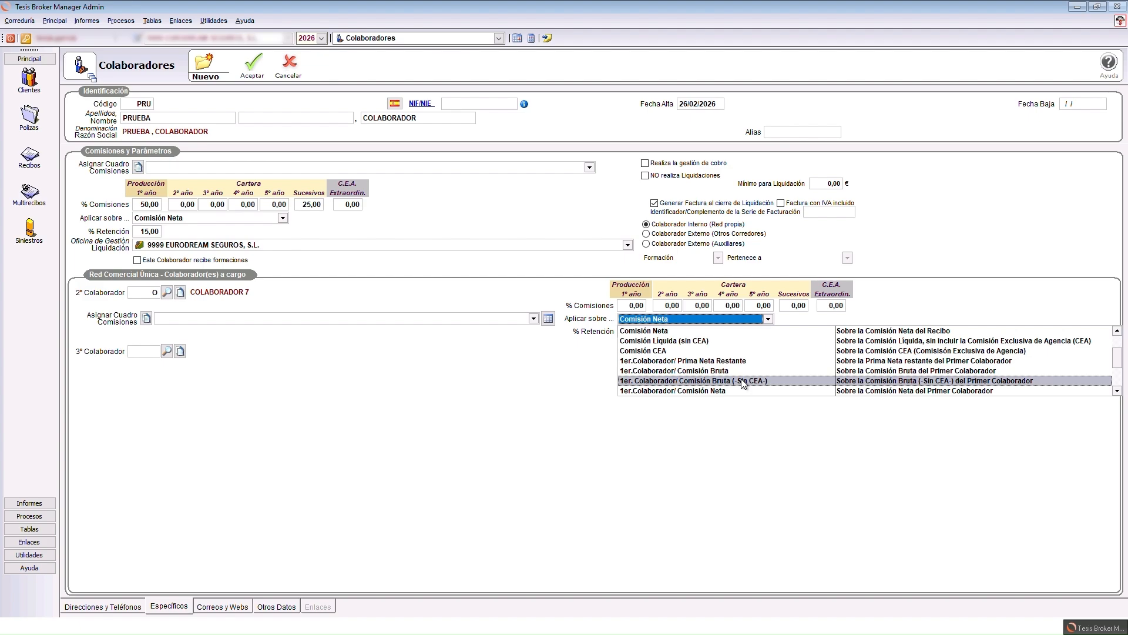
click(1117, 391)
click(1116, 392)
click(1117, 391)
click(1117, 391)
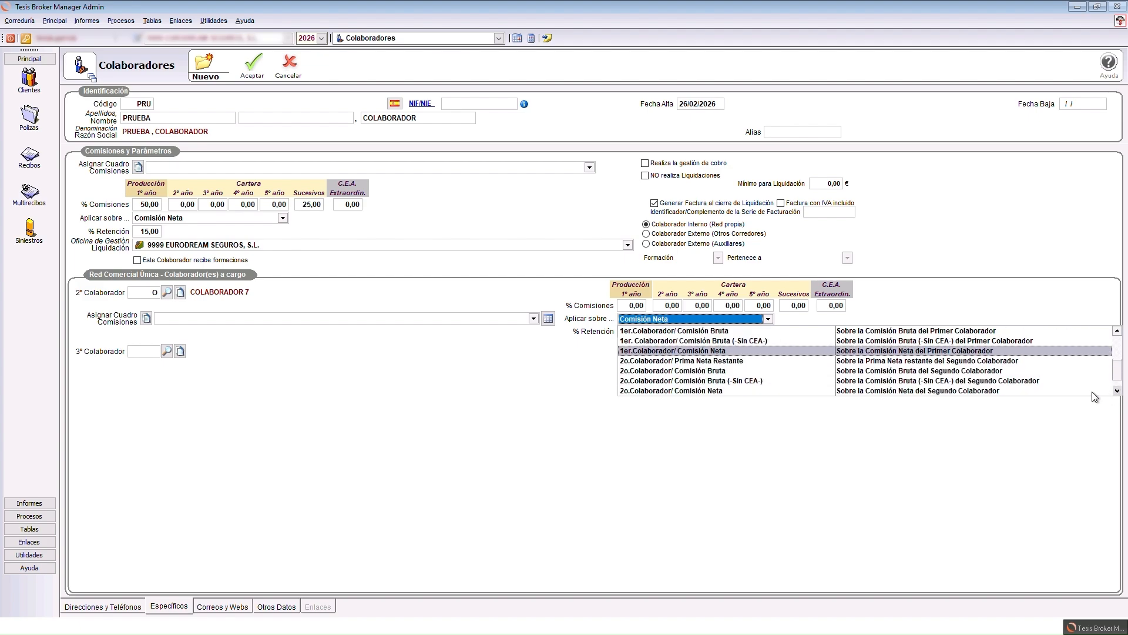
click(683, 352)
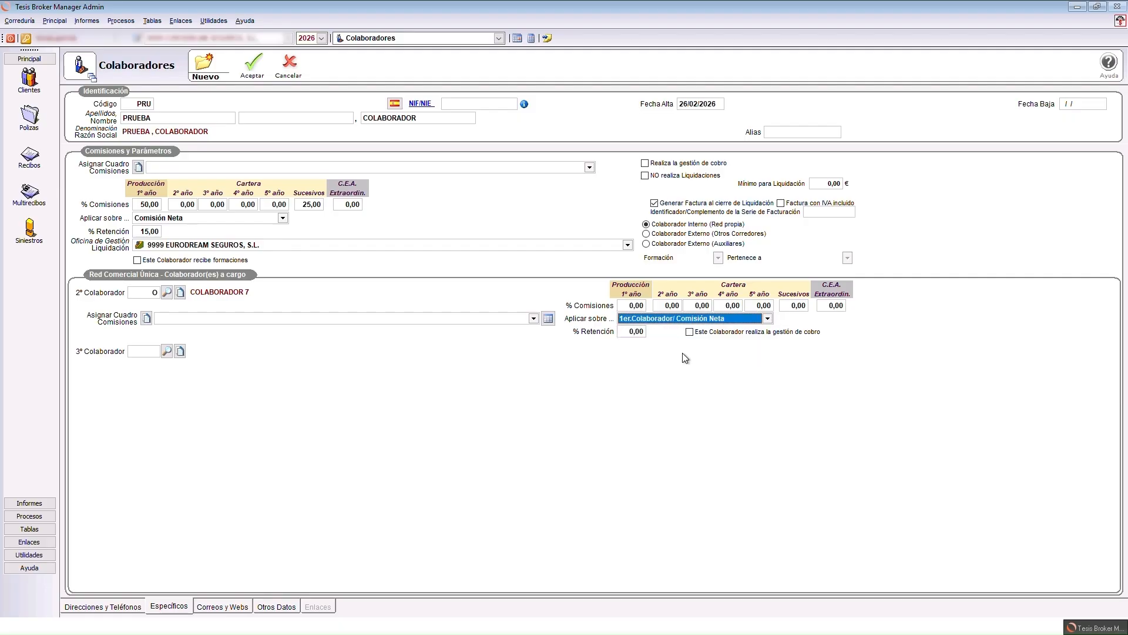
- Set the second collaborator's commission percentages to 25 for the first year and 25 for Sucesivos
click(635, 306)
text(25)
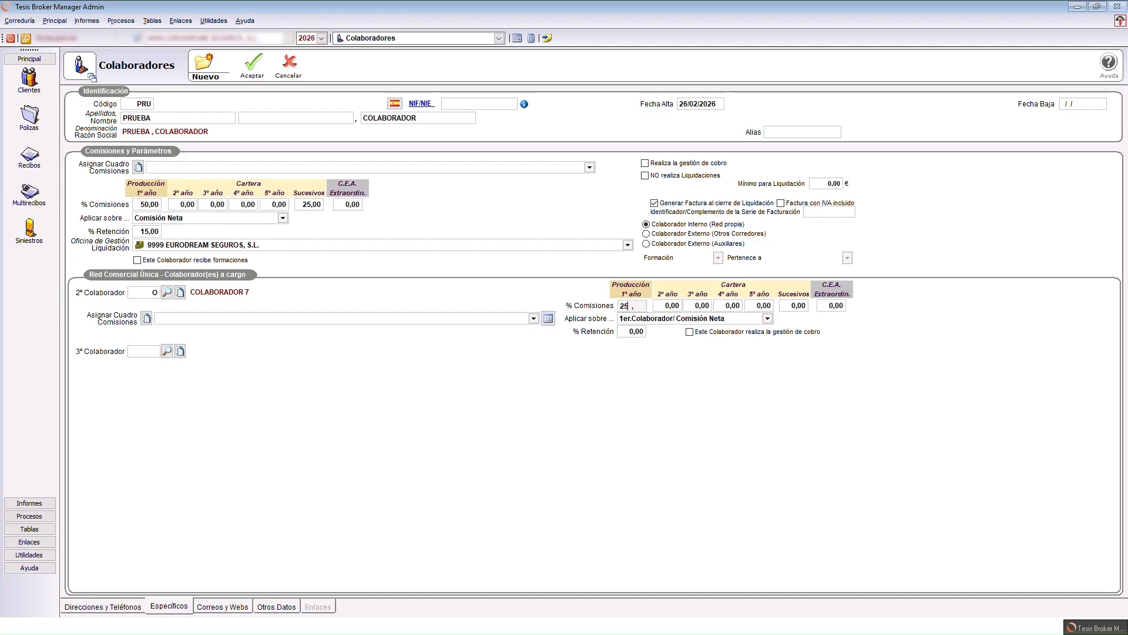
click(793, 305)
text(25 ,)
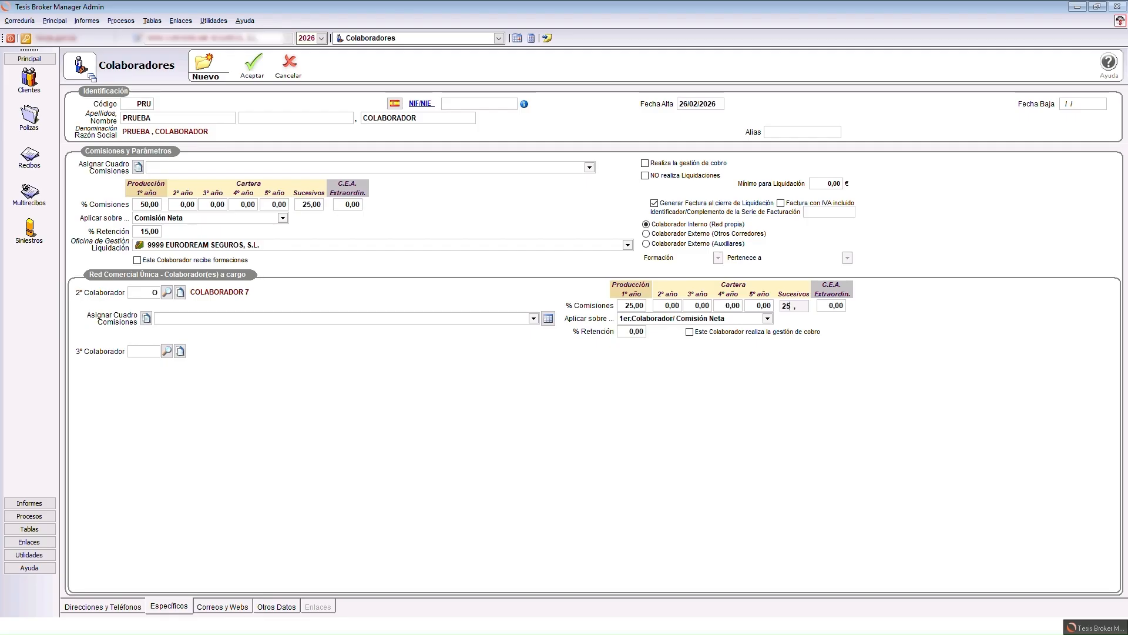
key(Tab)
- Remove the second collaborator from the Red Comercial Única section
double_click(159, 293)
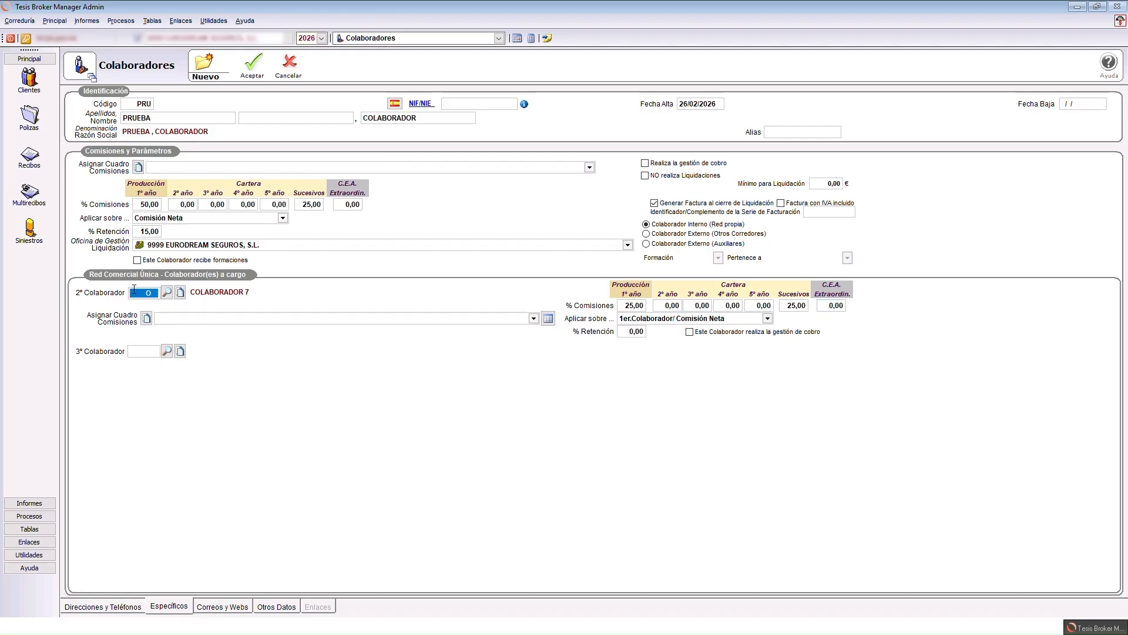
key(BackSpace)
key(Tab)
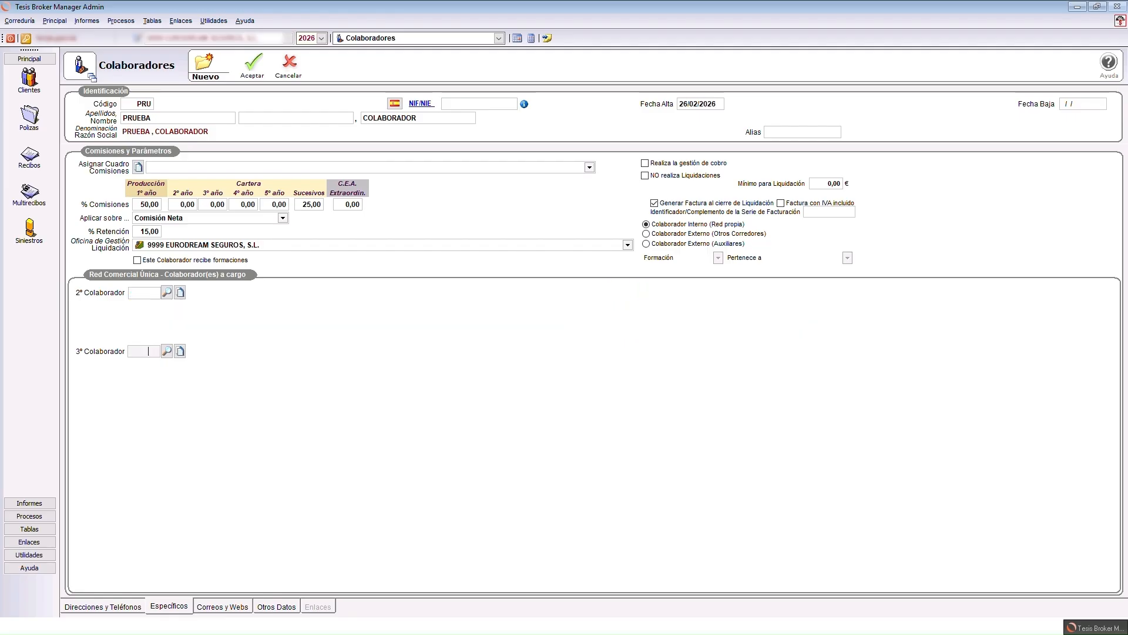
- Enter 0 for the Colaborador, Comisiones, Retenciones and Facturación accounts of the Enlace Contable and save the new collaborator
click(253, 69)
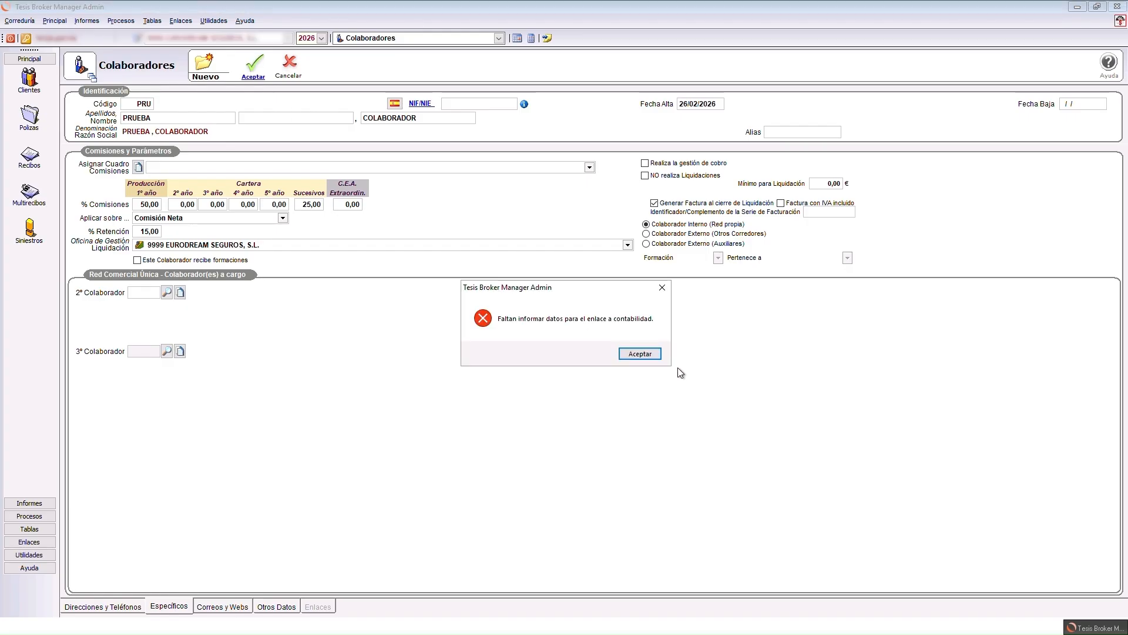
click(644, 359)
click(1097, 282)
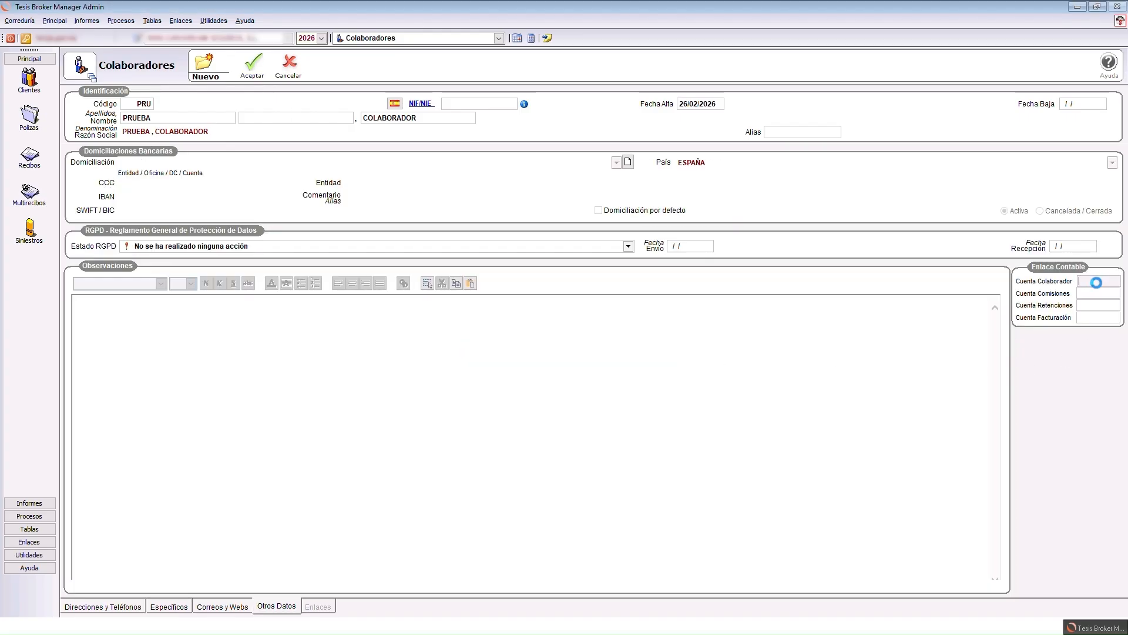
text(0)
key(Tab)
text(0)
key(Tab)
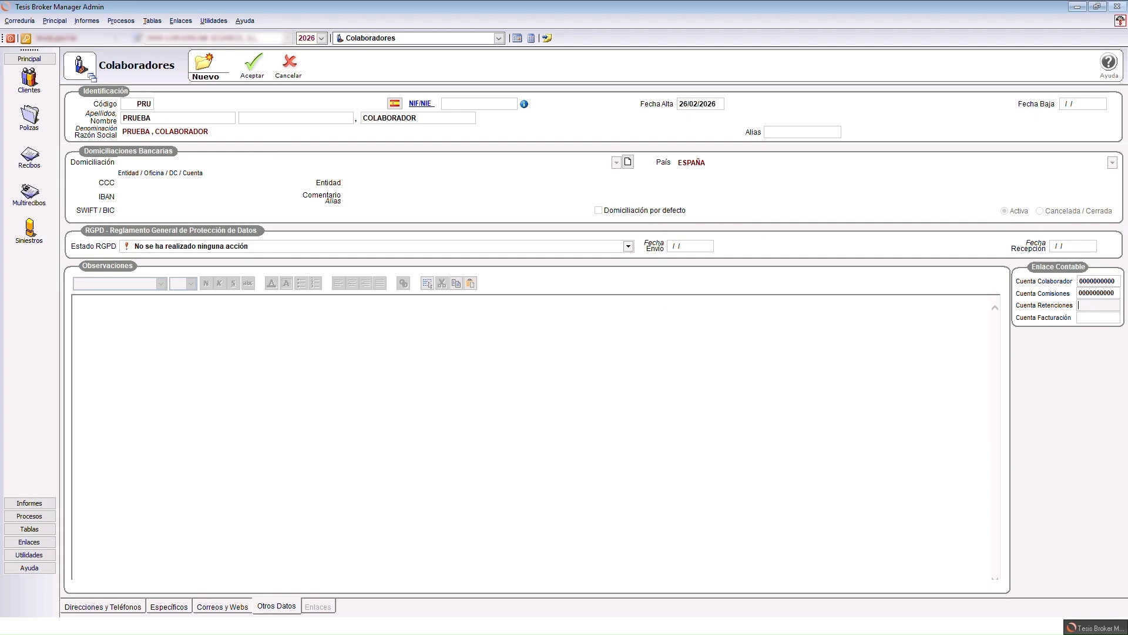
text(0)
key(Tab)
text(0)
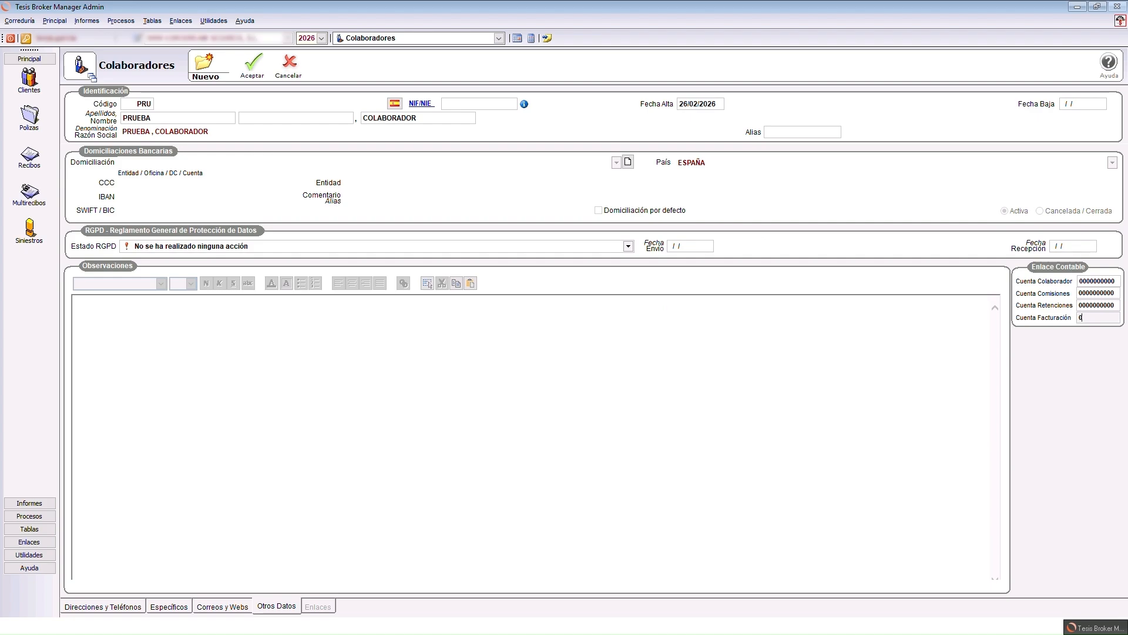
click(253, 69)
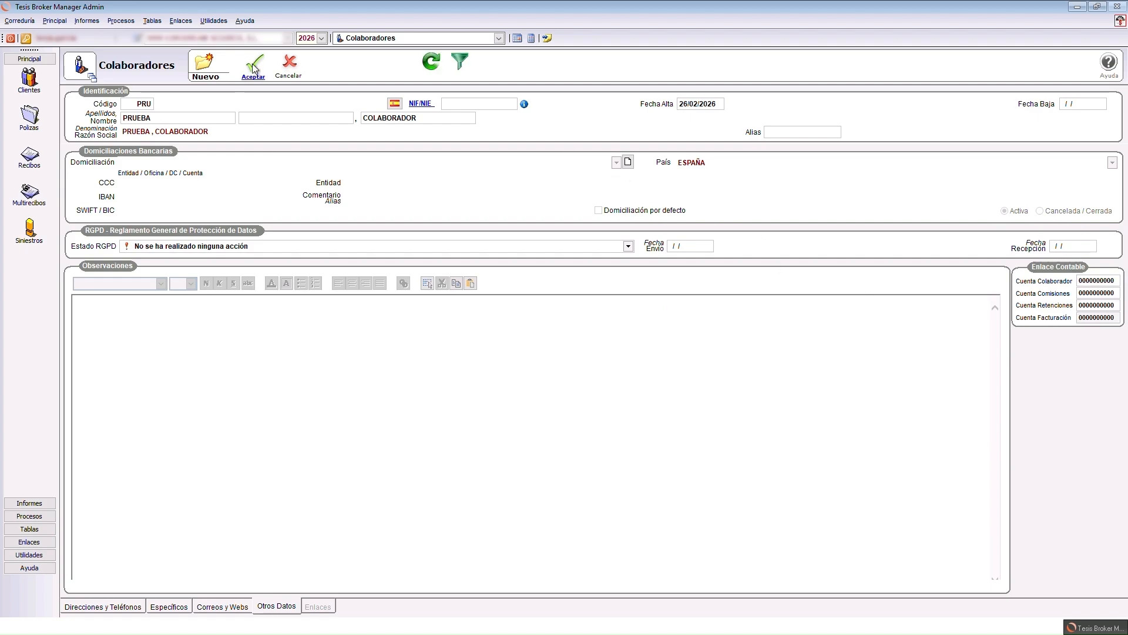
- Edit the saved collaborator's specific data and bring up the 18% commission table's rules by insurance type
click(174, 609)
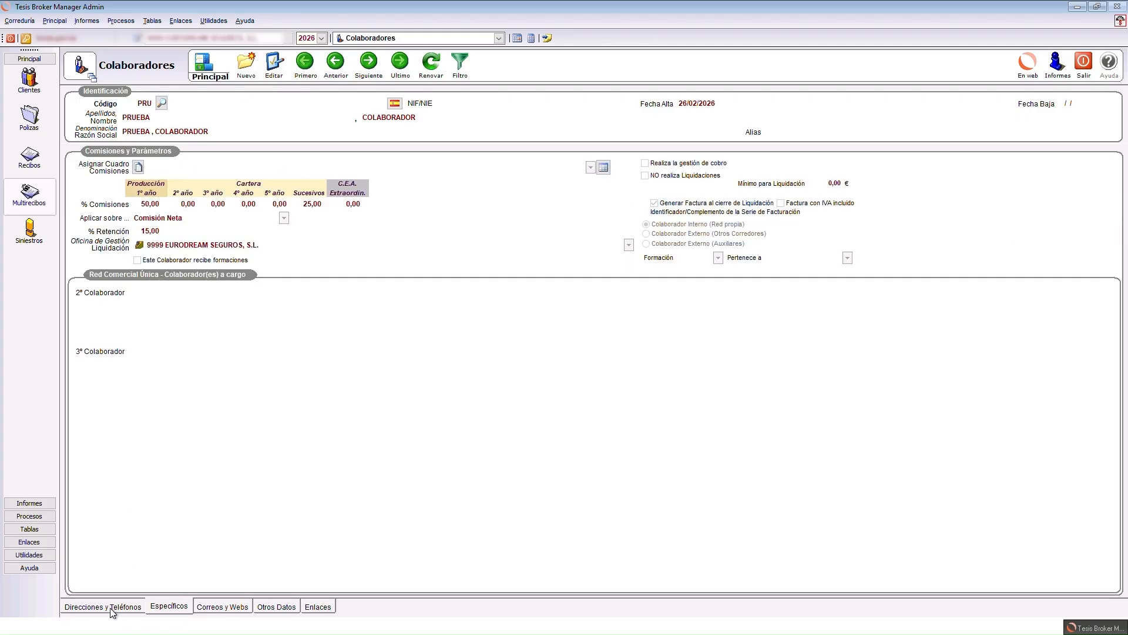
click(135, 610)
click(168, 607)
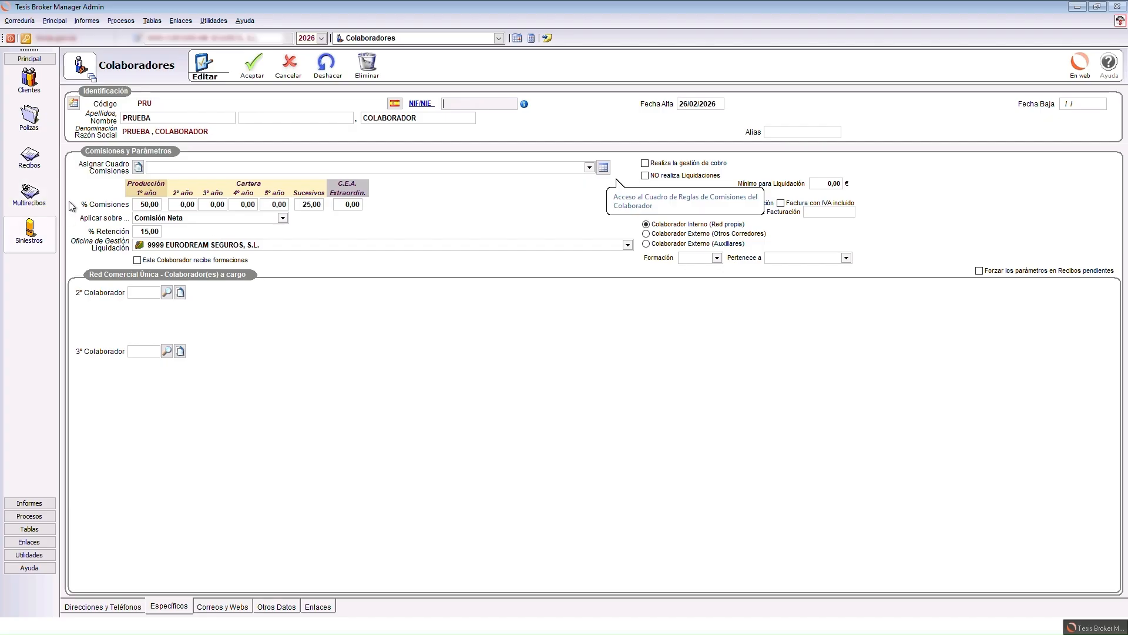
click(139, 169)
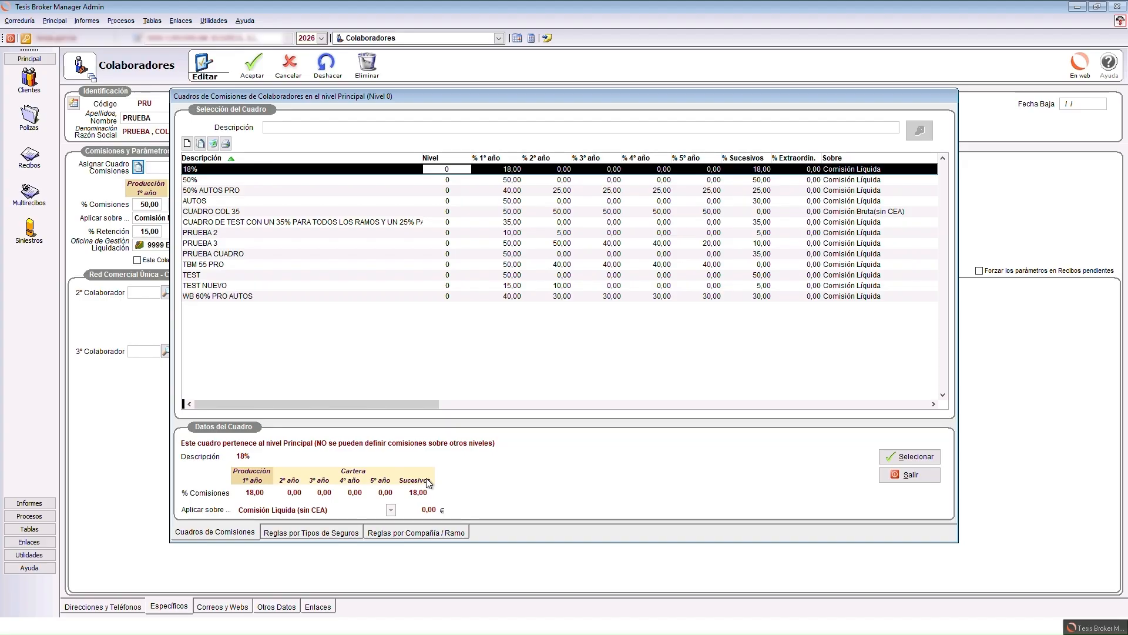
click(293, 535)
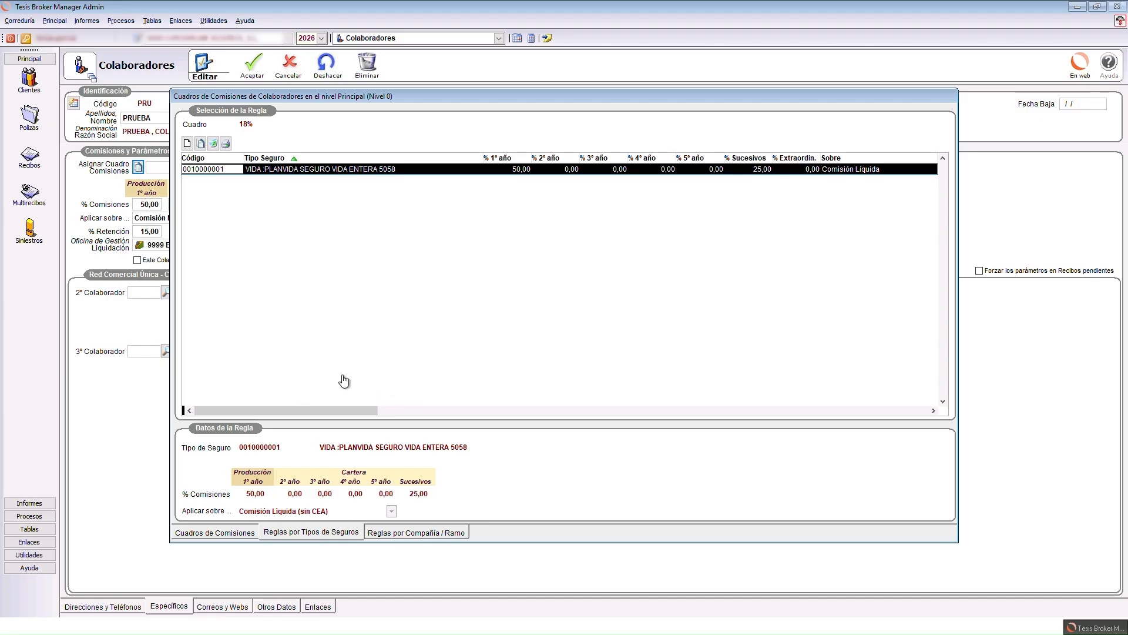
- Start a new rule in the 18% table for insurance type ALL2000003, RESPONSABILIDAD CIVIL :BICIFLEXIBLE
click(187, 144)
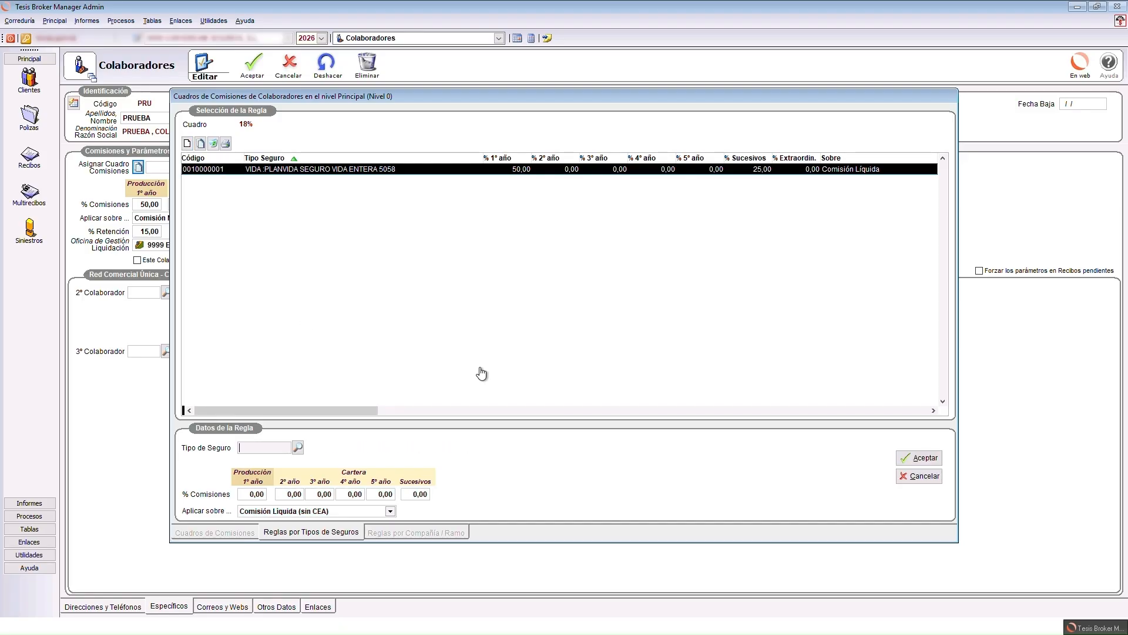
click(298, 448)
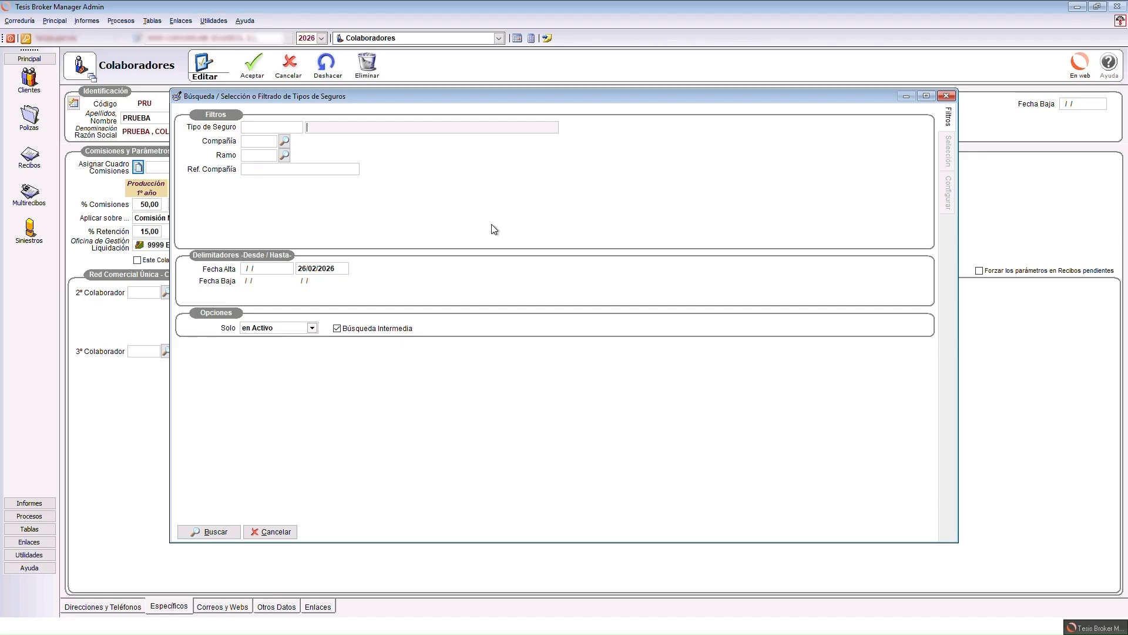
click(213, 535)
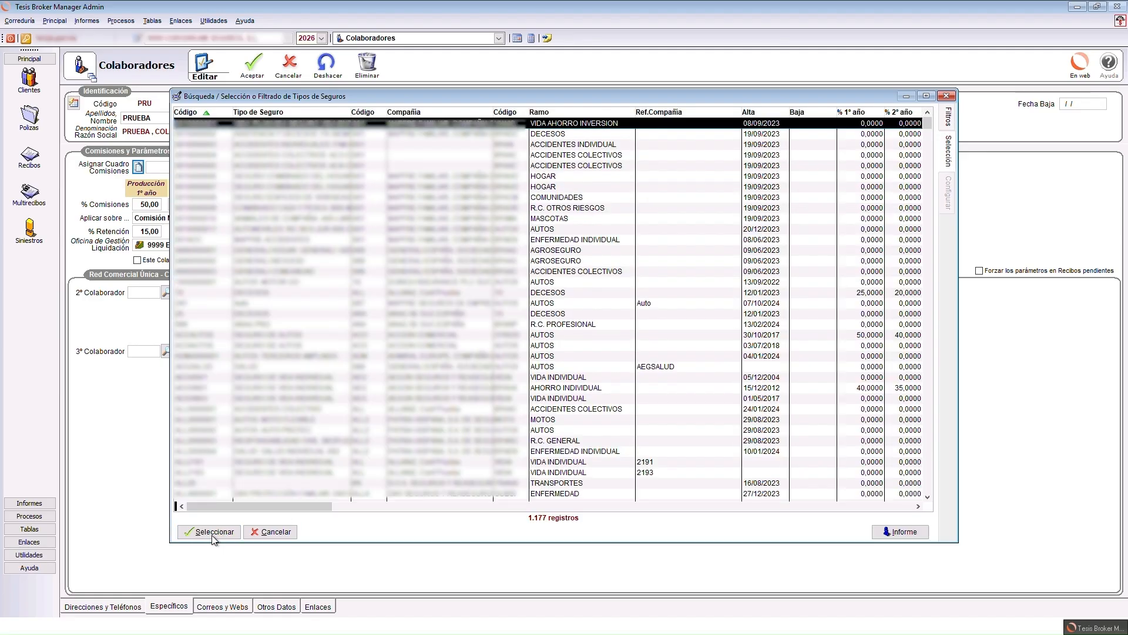
click(274, 442)
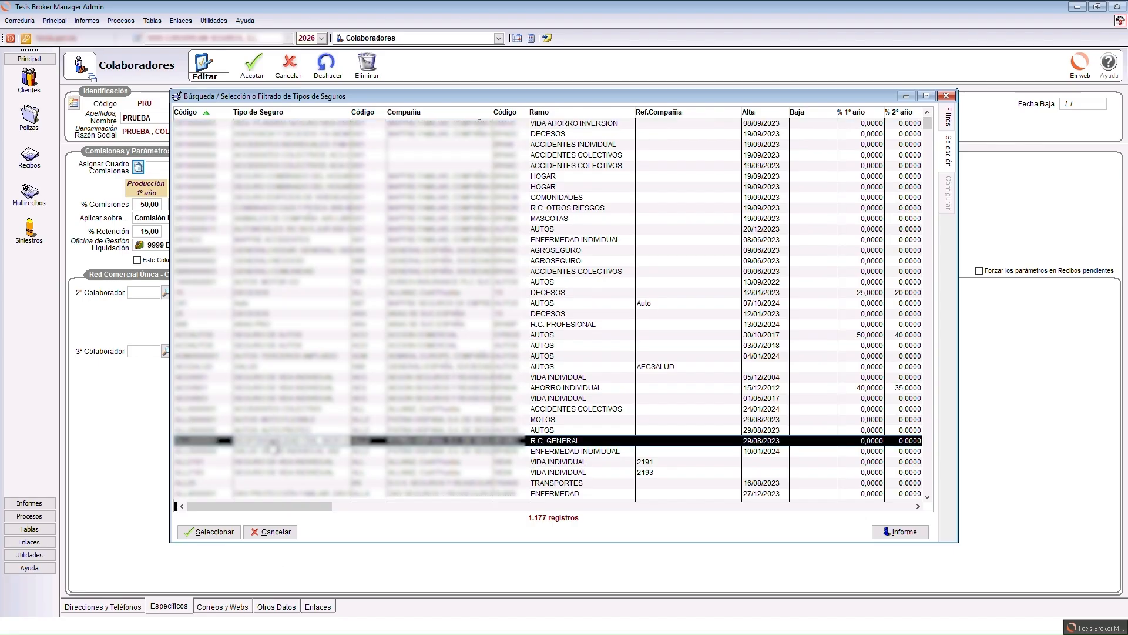
click(226, 532)
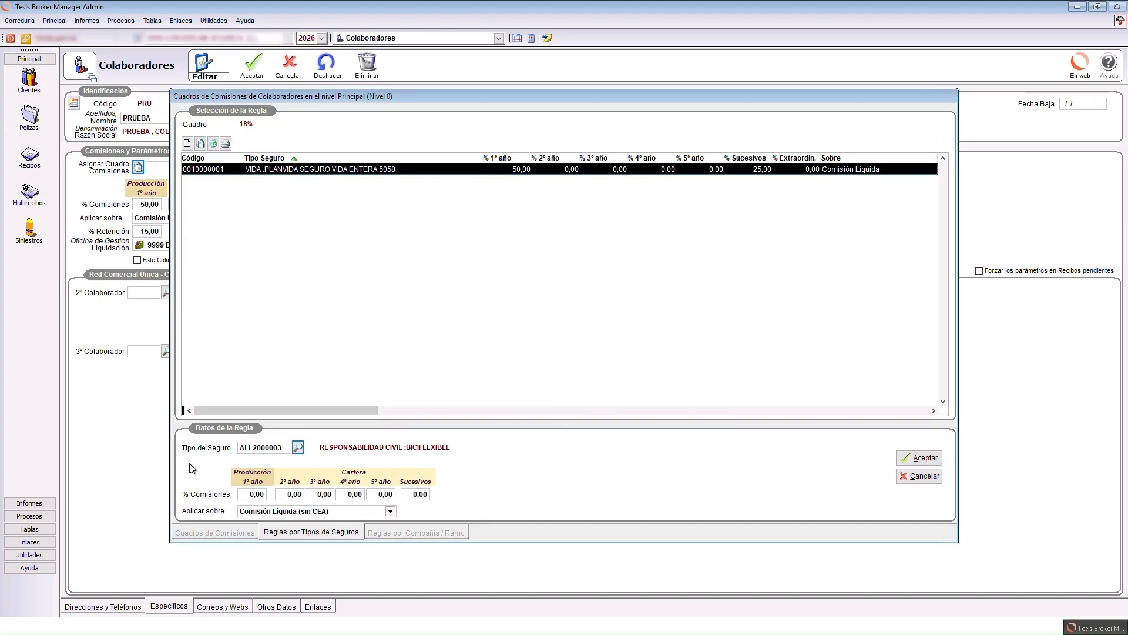
- Set the rule's commission percentages to 15 for the first year and 10 for Sucesivos, and accept the rule
click(259, 491)
text(15)
click(383, 494)
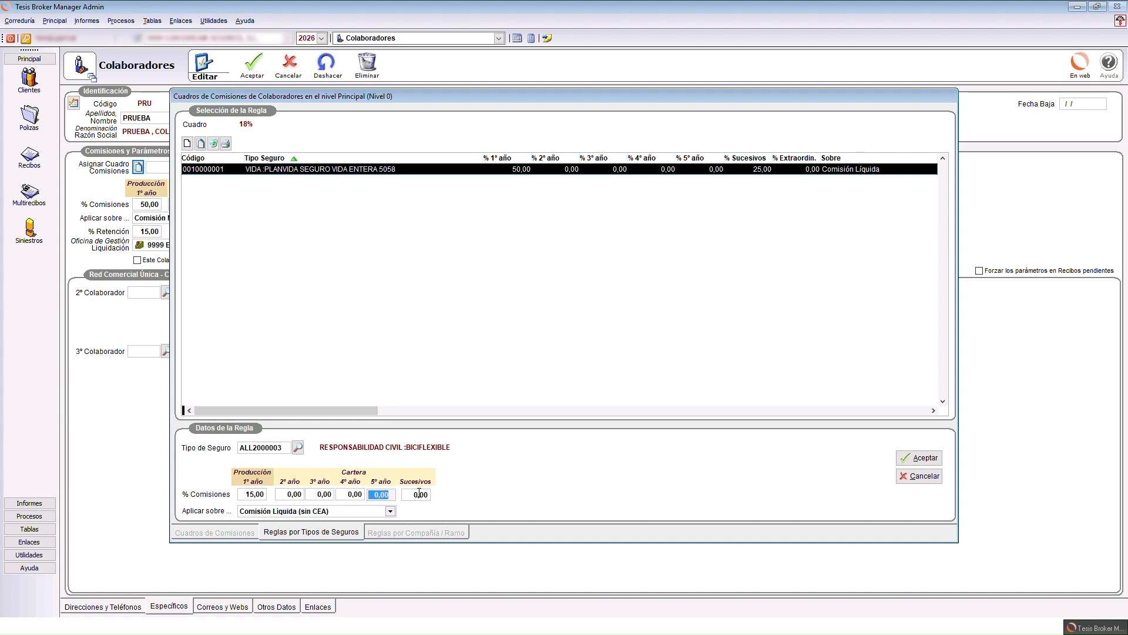
click(421, 493)
text(10)
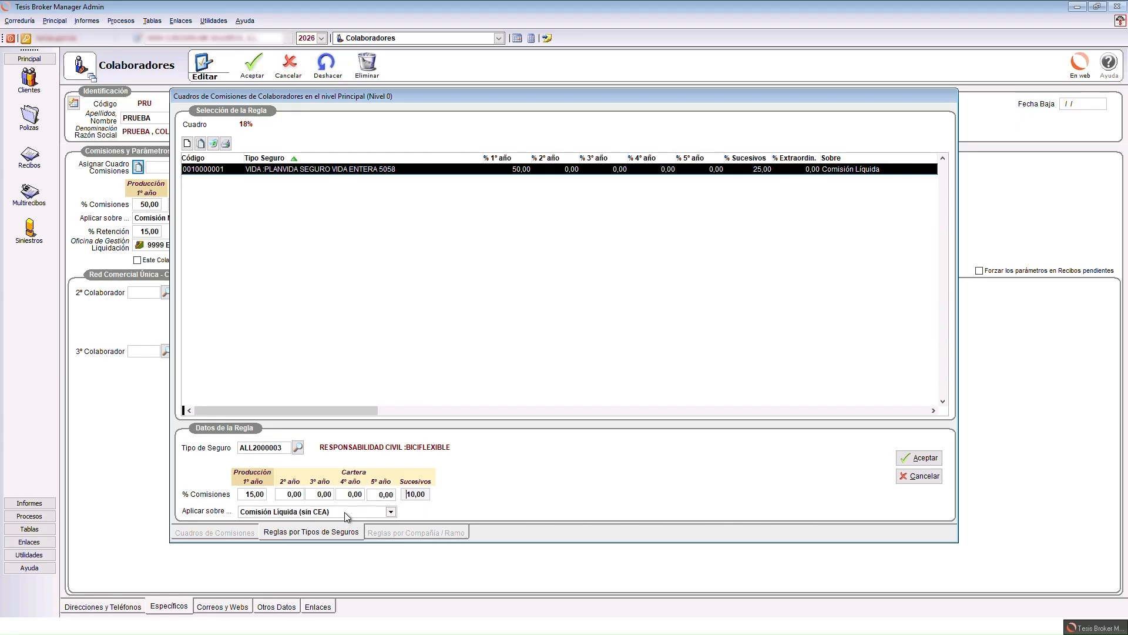
click(914, 458)
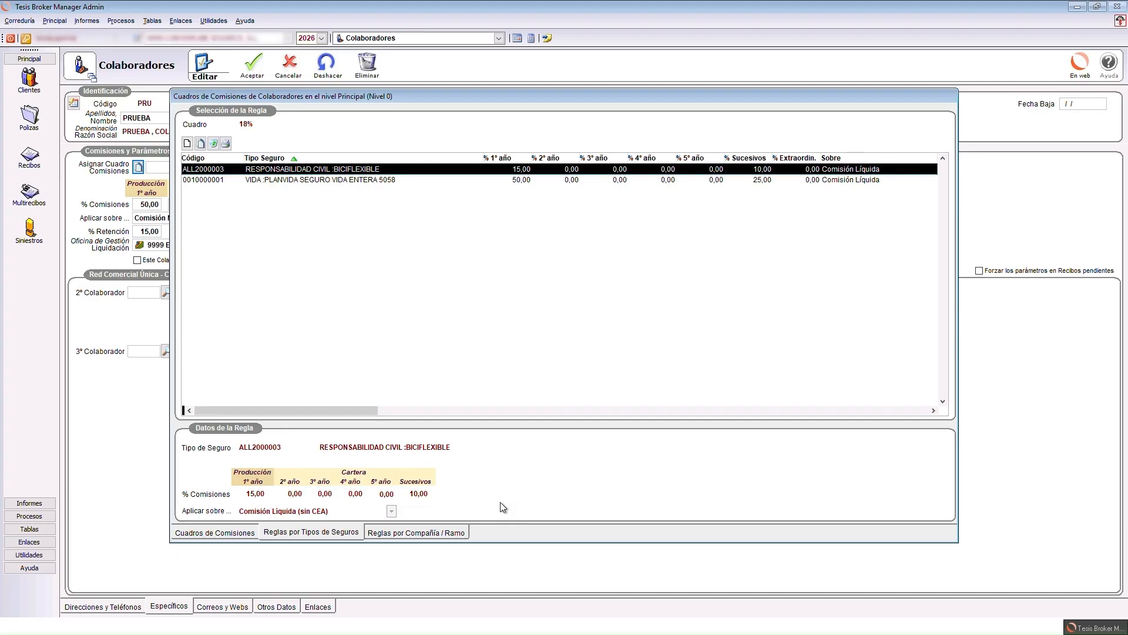
- View the 18% table's rules by company and line of business, and close the commission tables
click(426, 534)
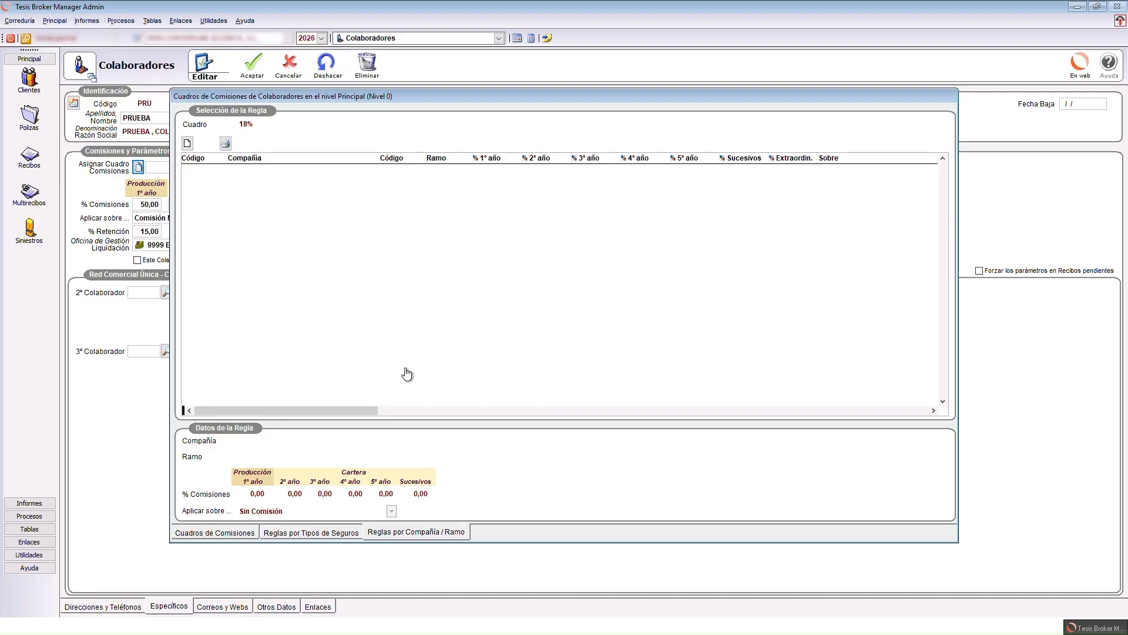
click(220, 534)
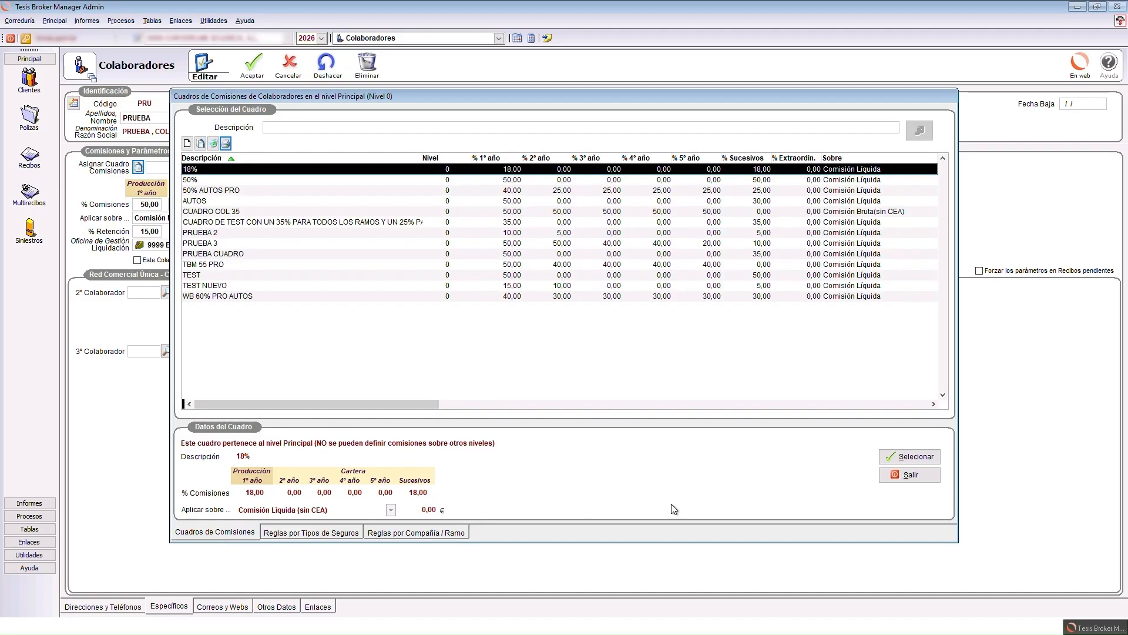
click(911, 475)
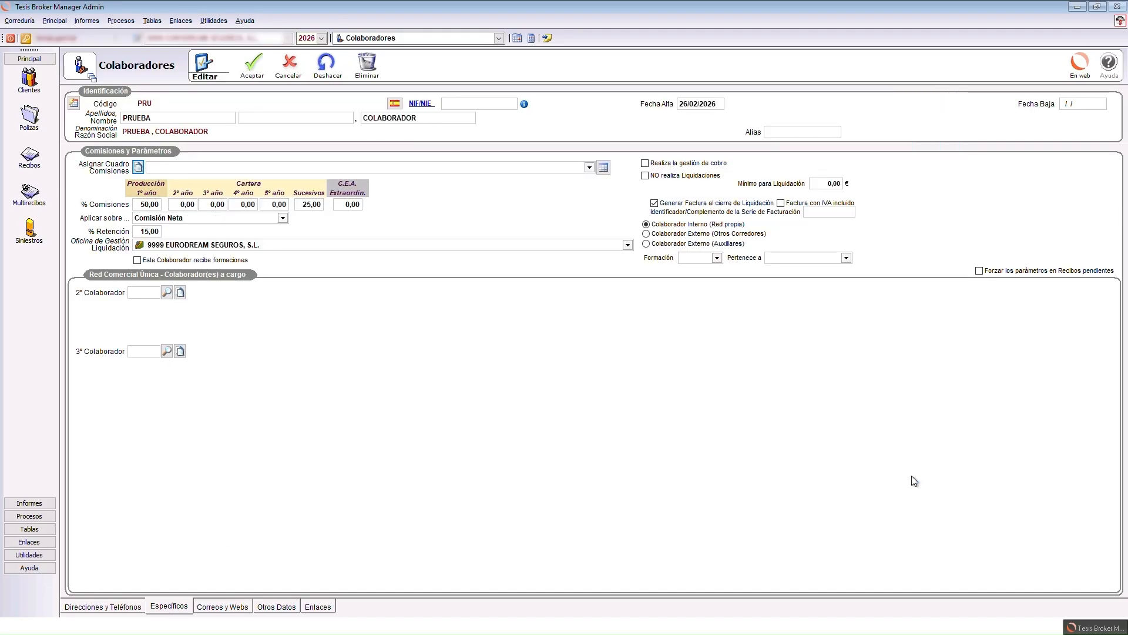
- Look through the commission tables that can be assigned to the collaborator without choosing one
click(590, 168)
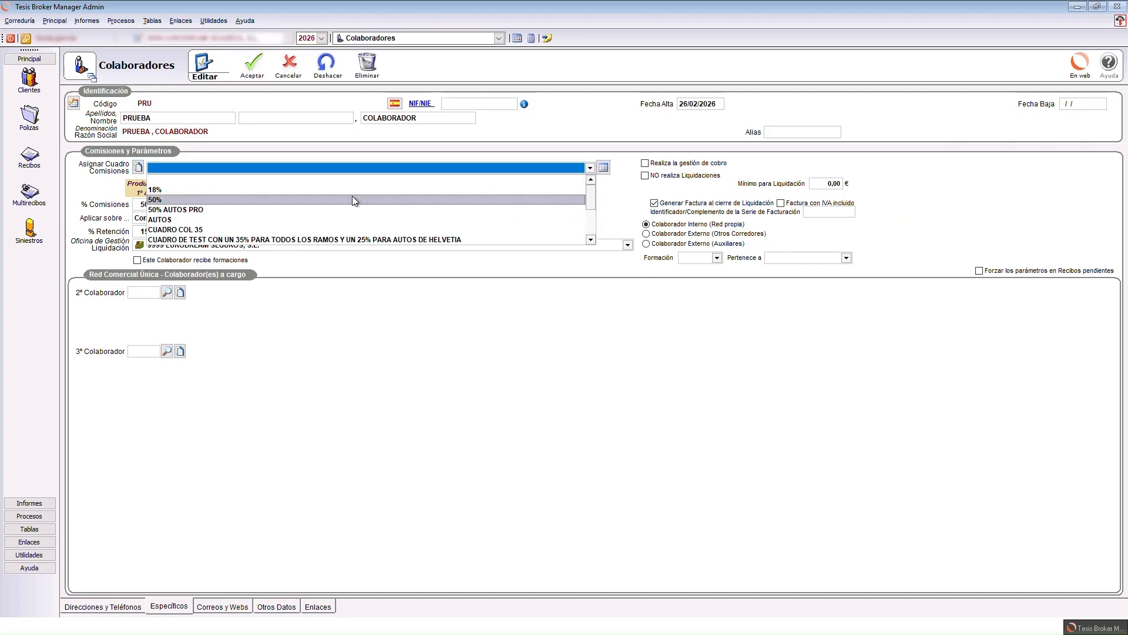
mouse_move(591, 203)
mouse_down()
mouse_move(595, 232)
mouse_move(593, 187)
mouse_up()
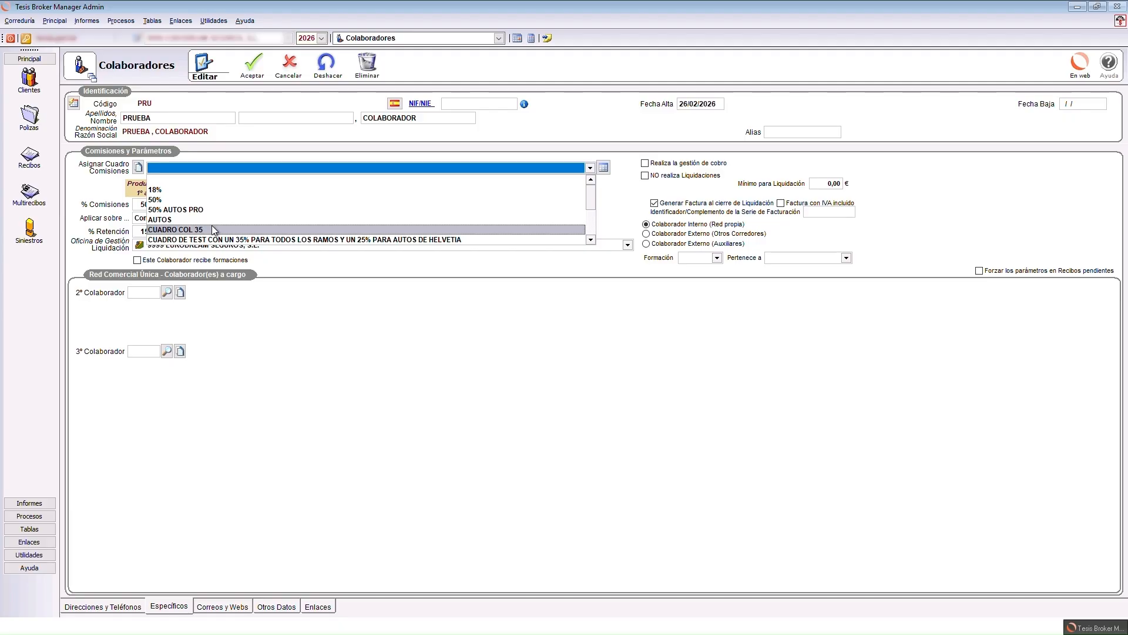
click(564, 292)
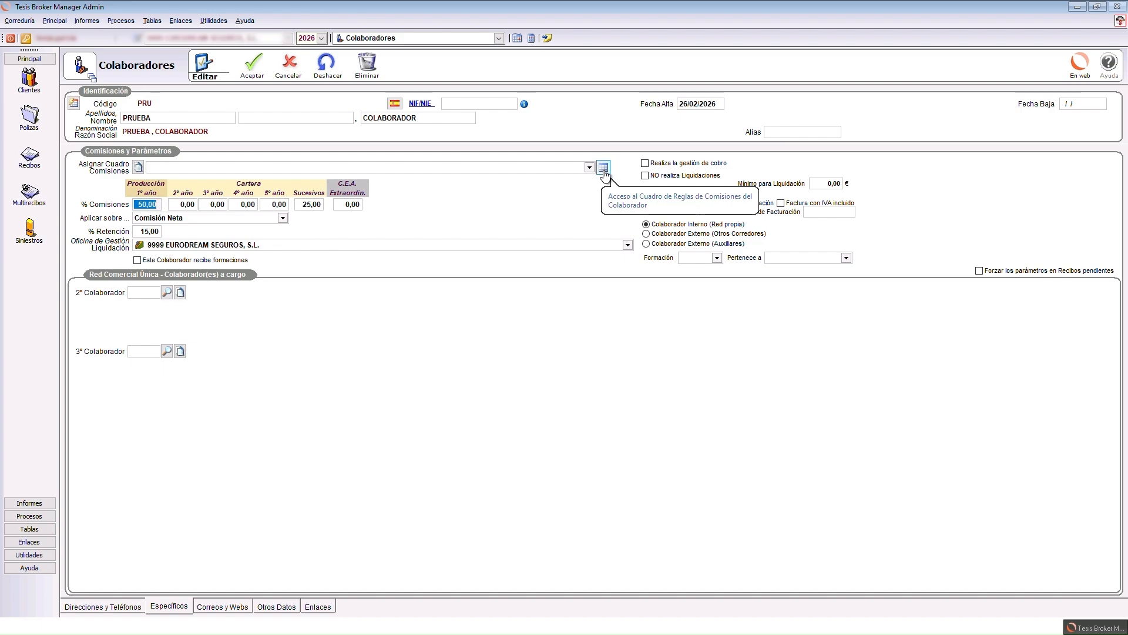
- Try out a collaborator-specific commission rule with period, contract count and premium or commission volume conditions, and discard it
click(604, 168)
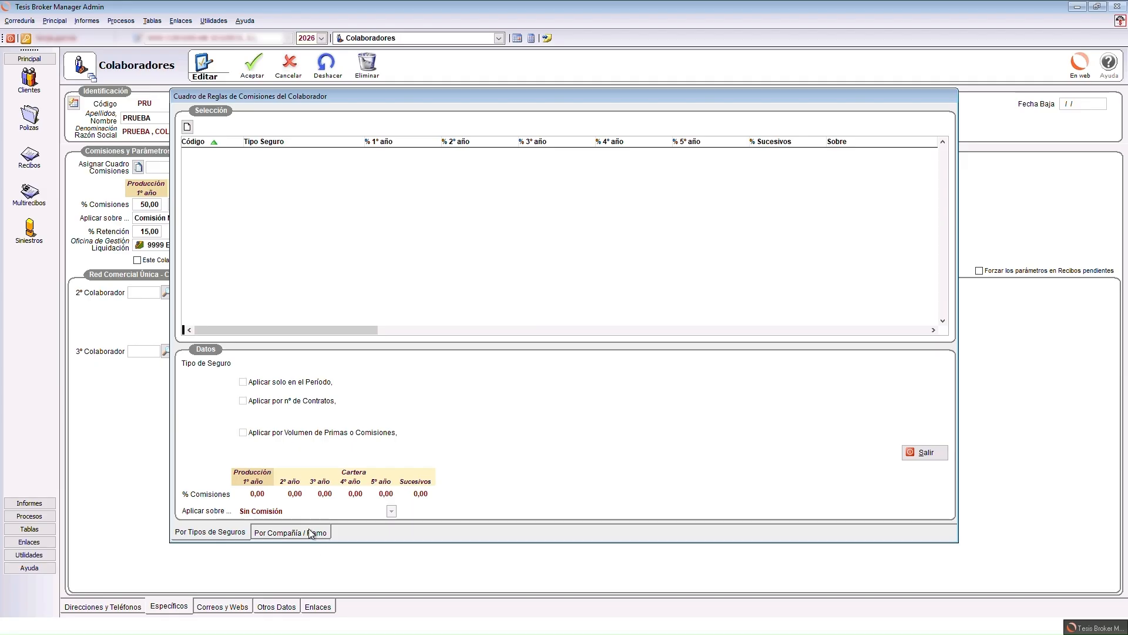
click(187, 128)
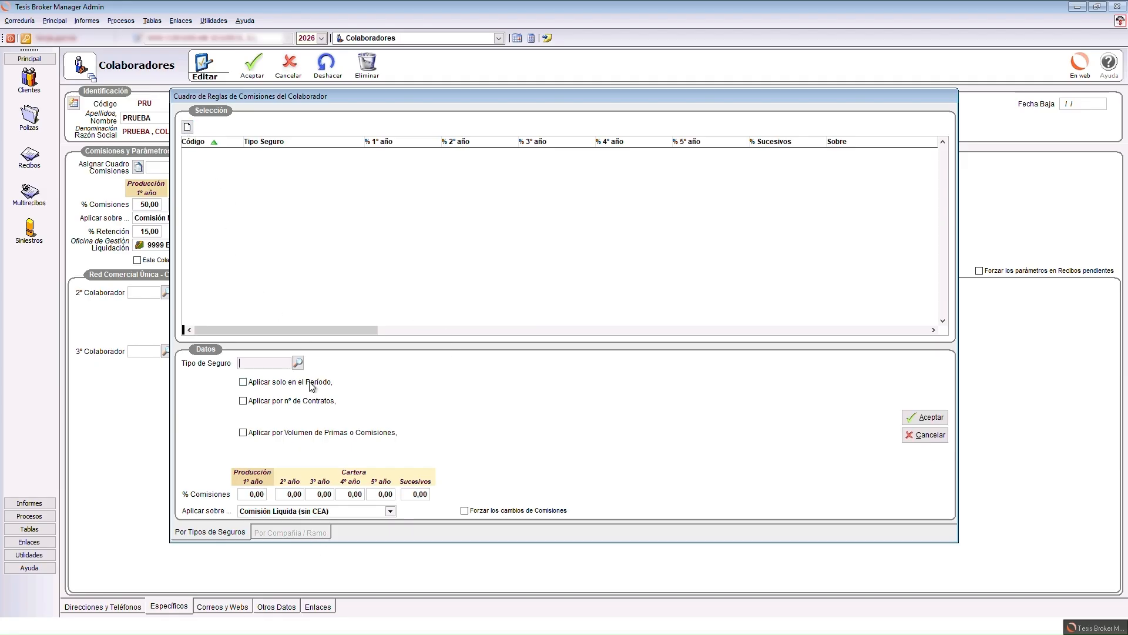
click(263, 382)
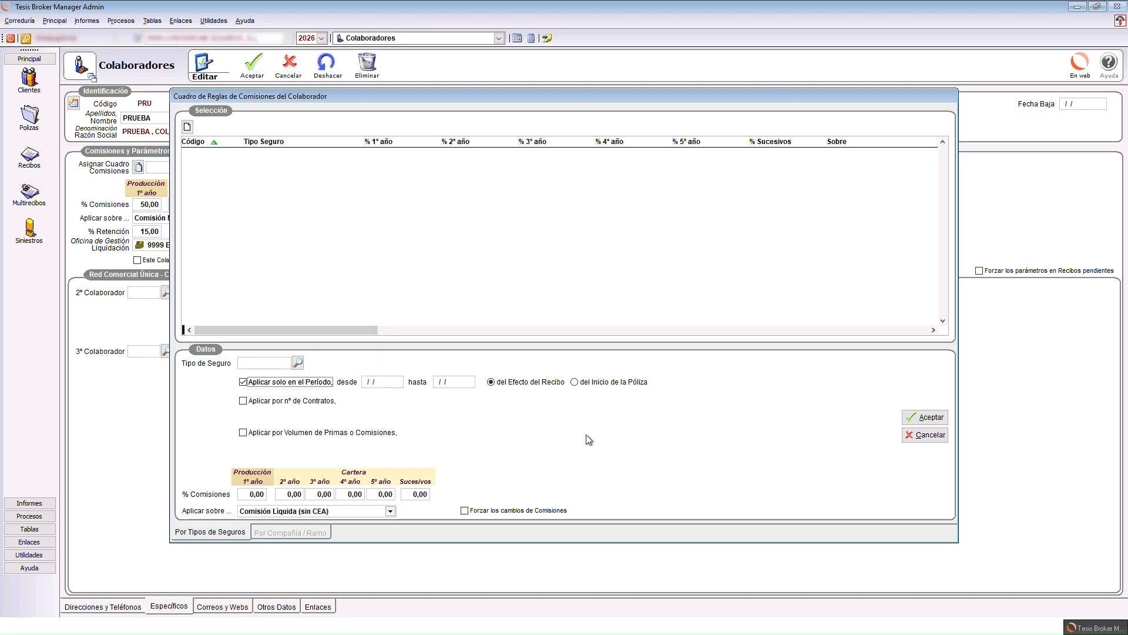
click(242, 400)
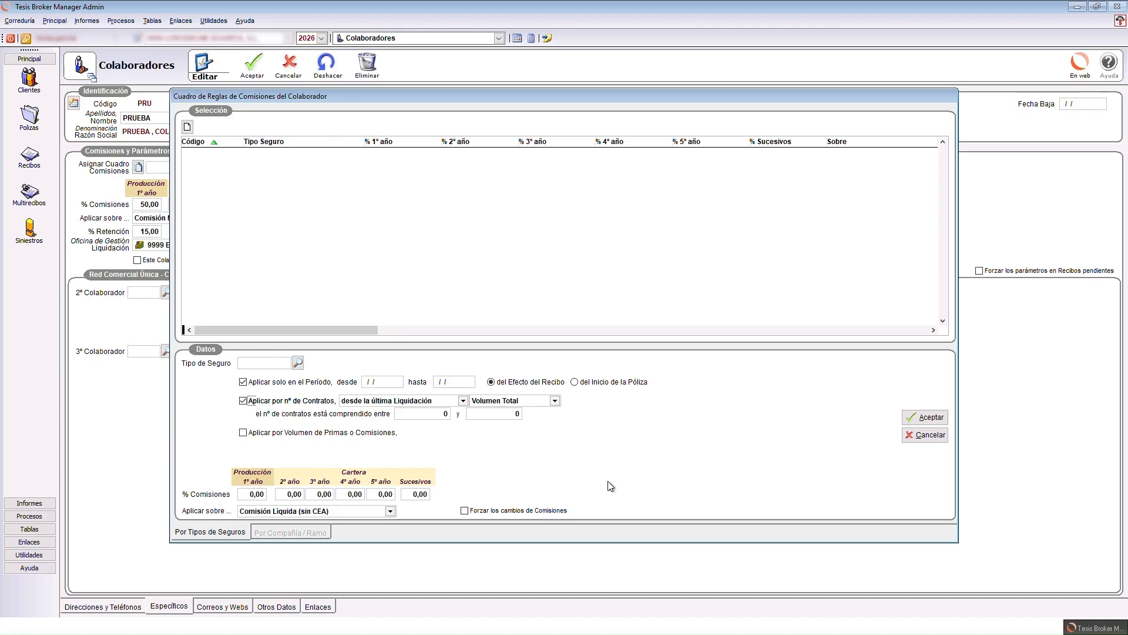
click(271, 433)
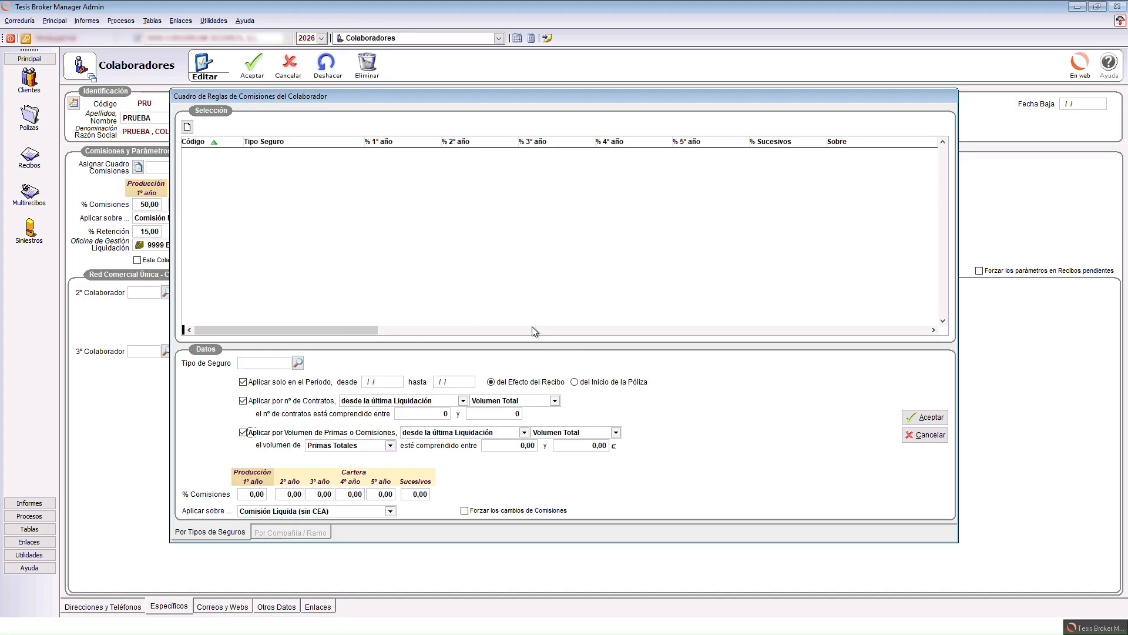
click(915, 437)
click(915, 437)
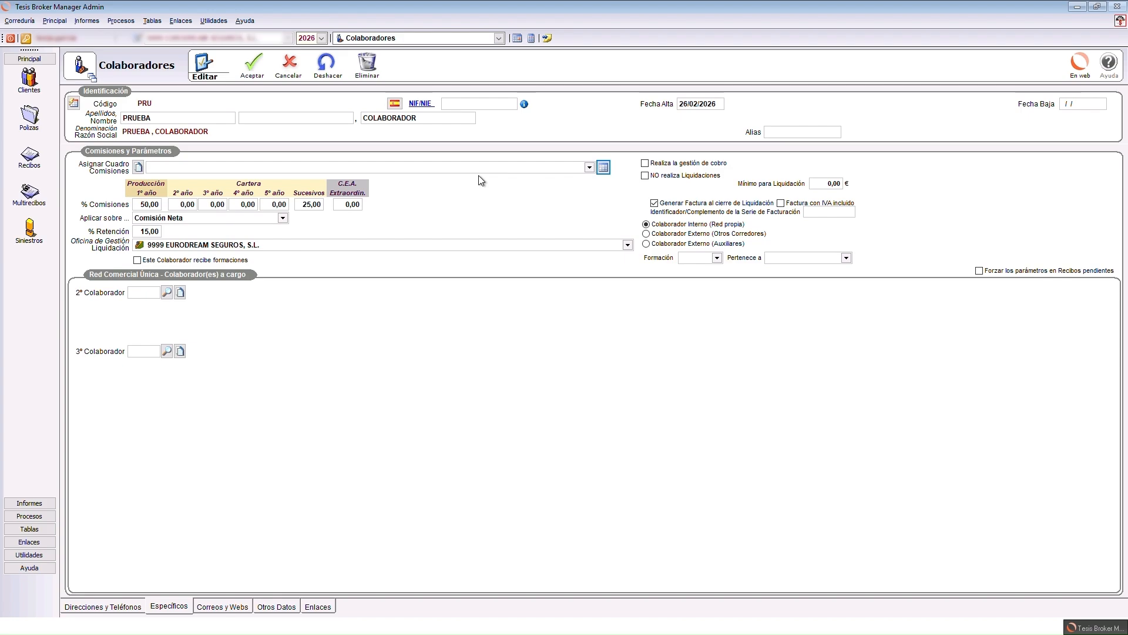
- Save the collaborator's record
click(253, 69)
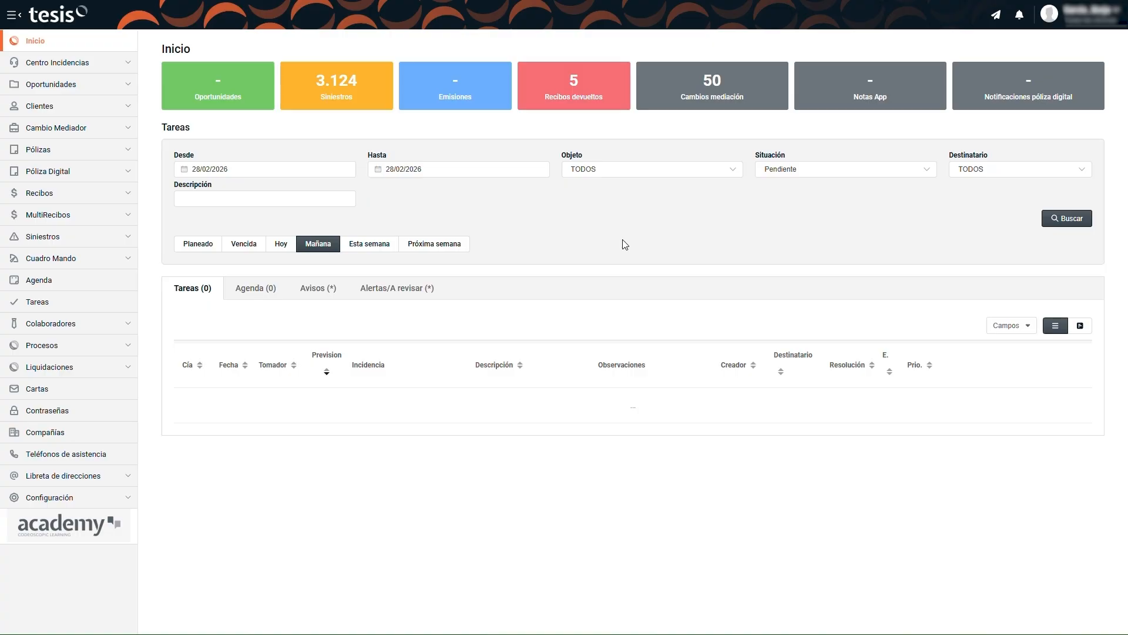
- Switch to the Tesis web application, open the collaborator search and view its advanced filters
click(53, 334)
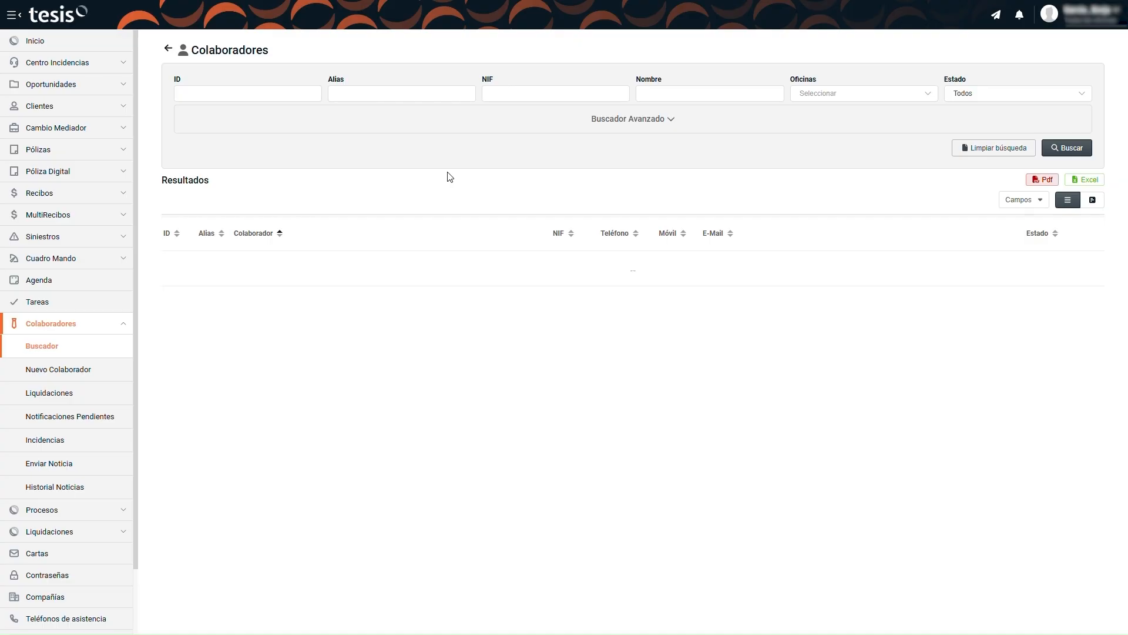
click(670, 121)
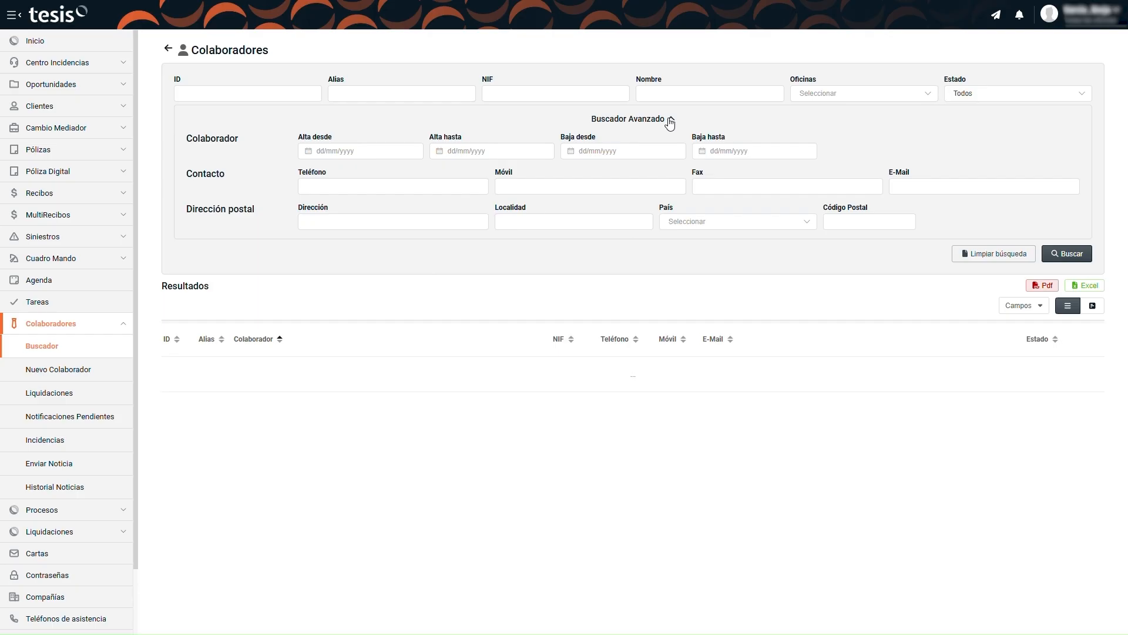
click(670, 121)
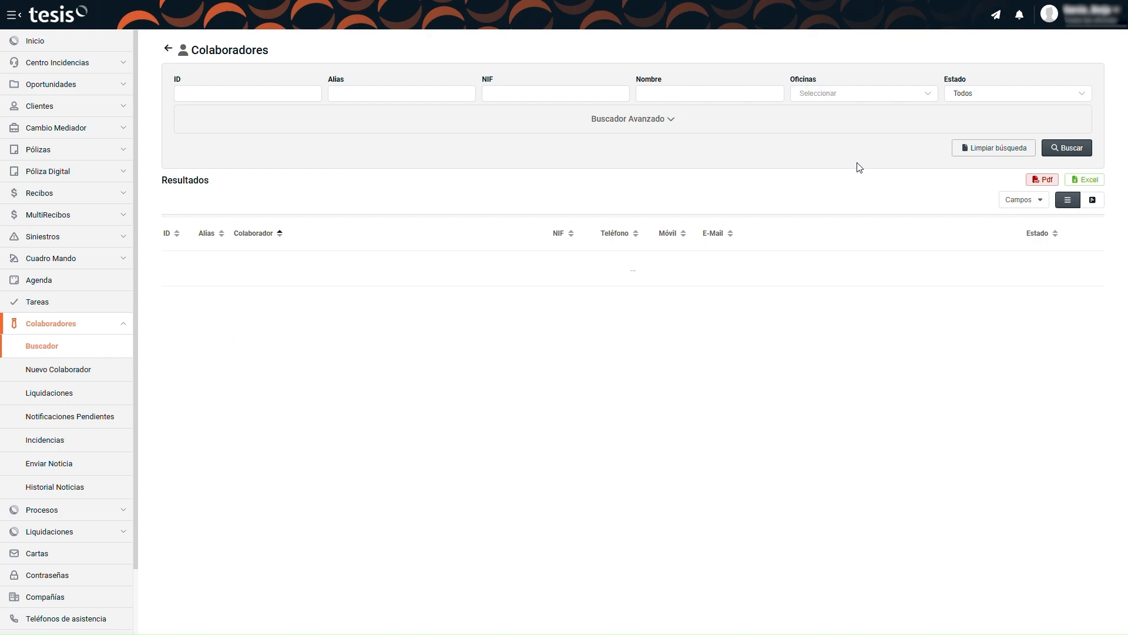
- Search for the collaborator with ID 11
click(263, 91)
text(11)
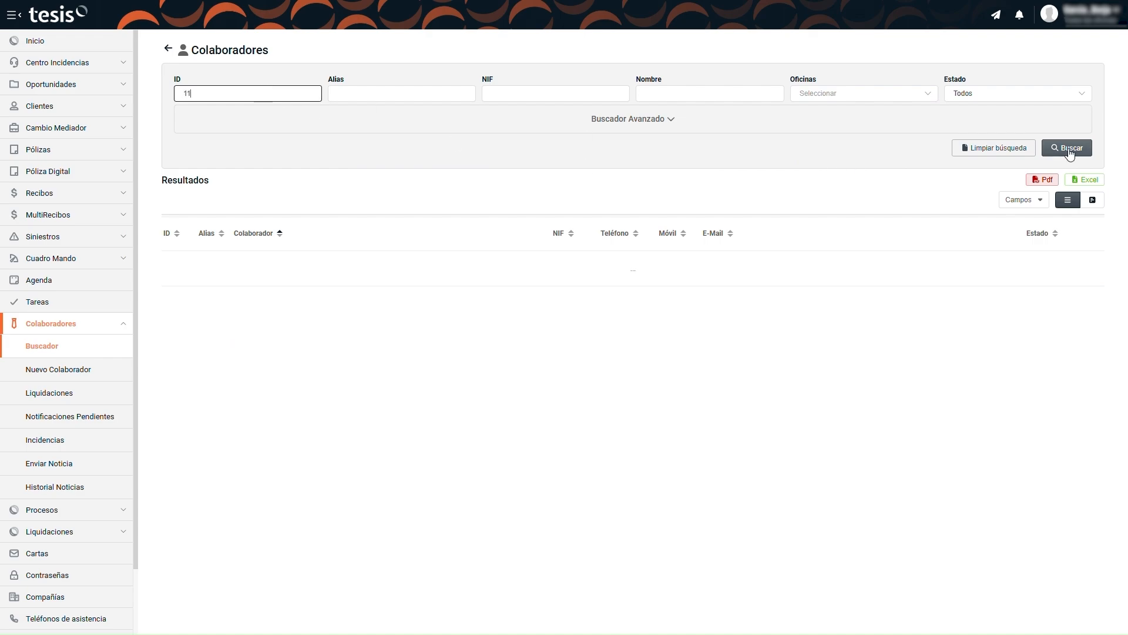
click(1070, 151)
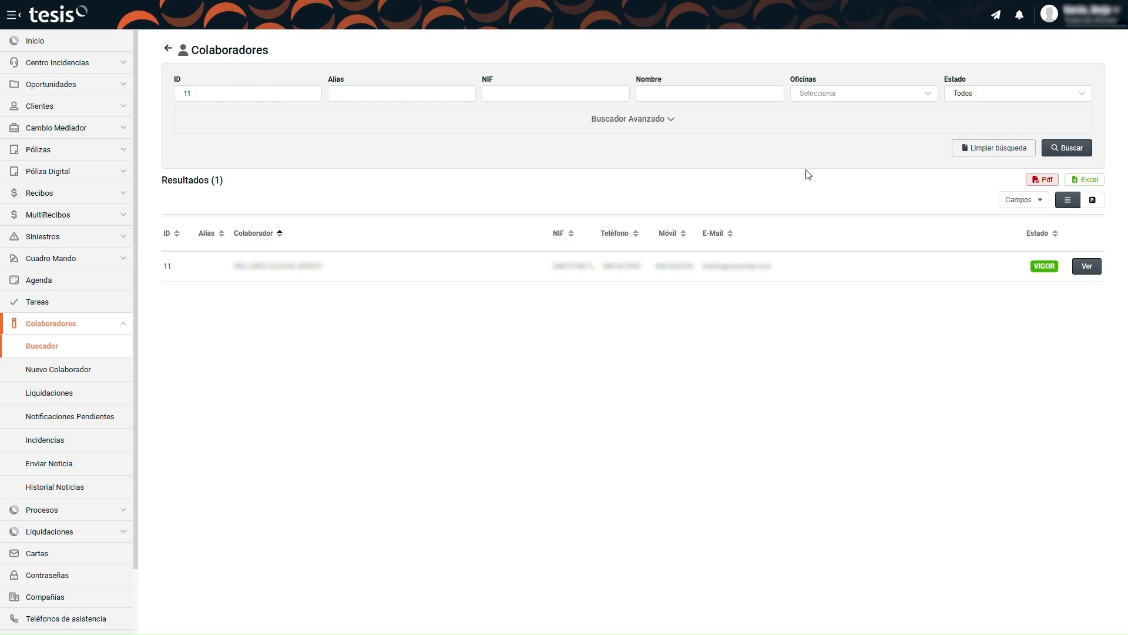
- Open the record of the collaborator with ID 11 and review its basic and additional data
click(1086, 266)
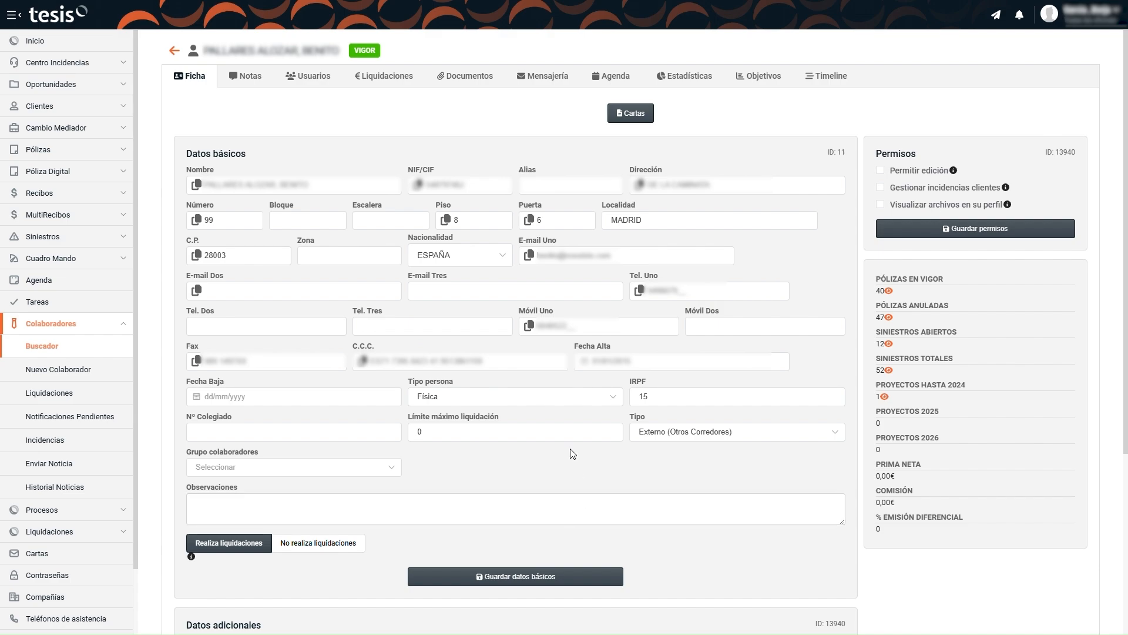
scroll(573, 453, down, 4)
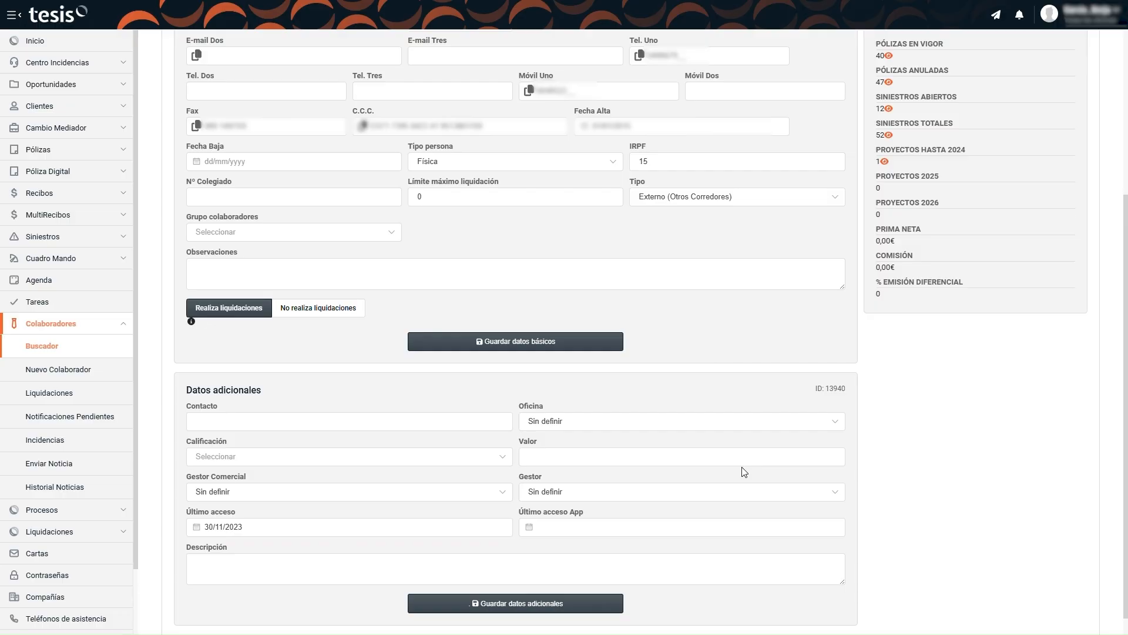
scroll(744, 472, up, 3)
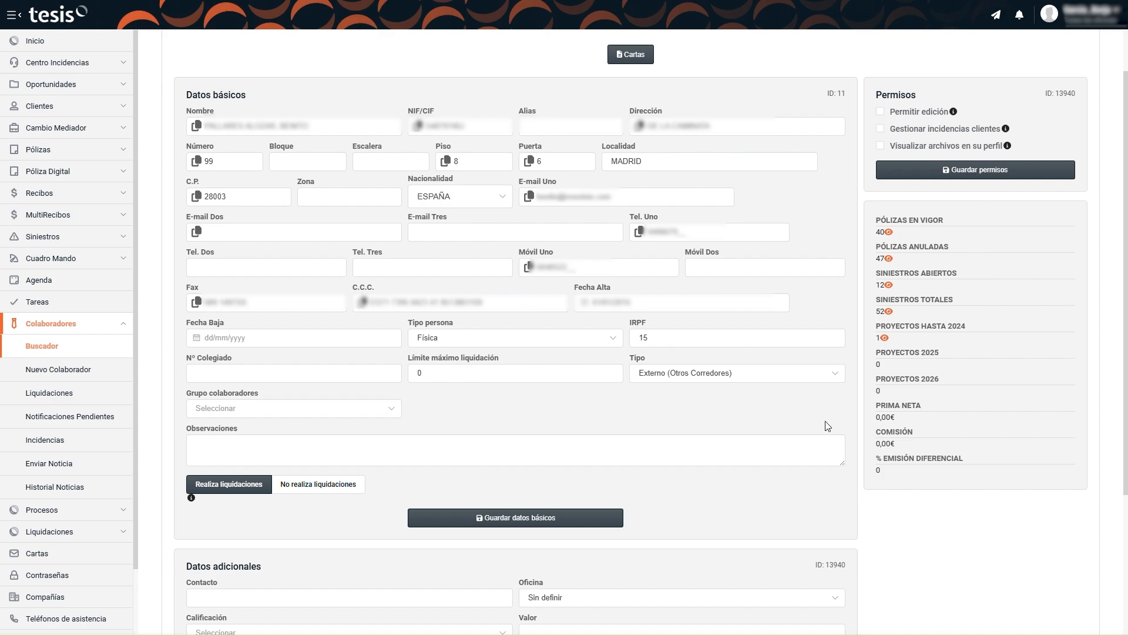
scroll(825, 425, up, 1)
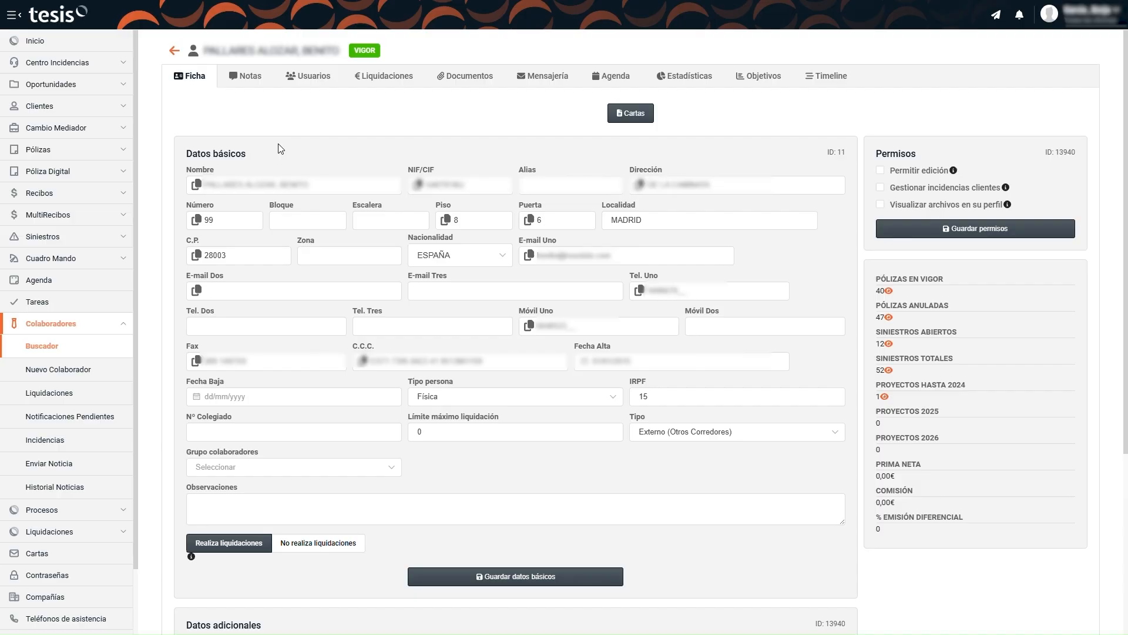
- Review the collaborator's notes, users, settlements including the transferred one from 14/03/2023, documents and statistics
click(242, 80)
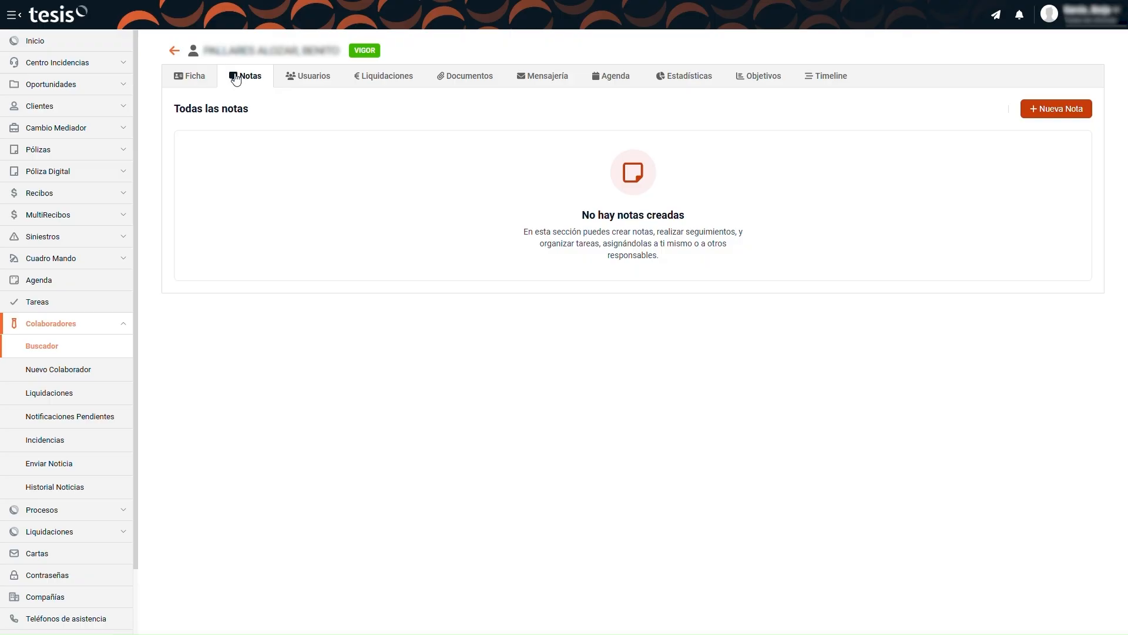
click(302, 79)
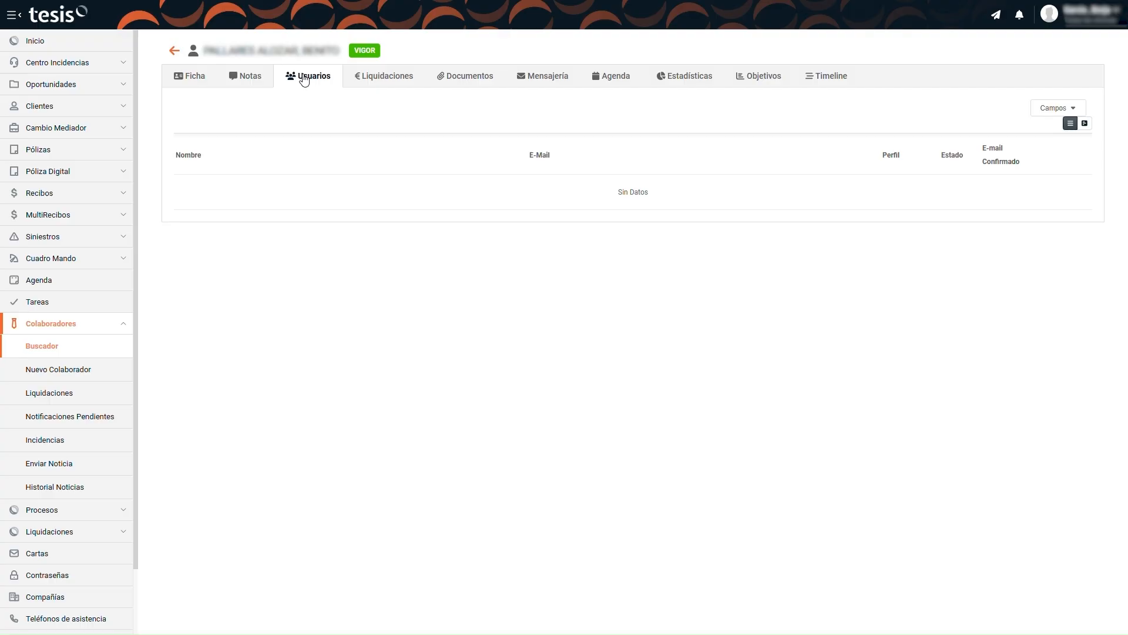
click(375, 83)
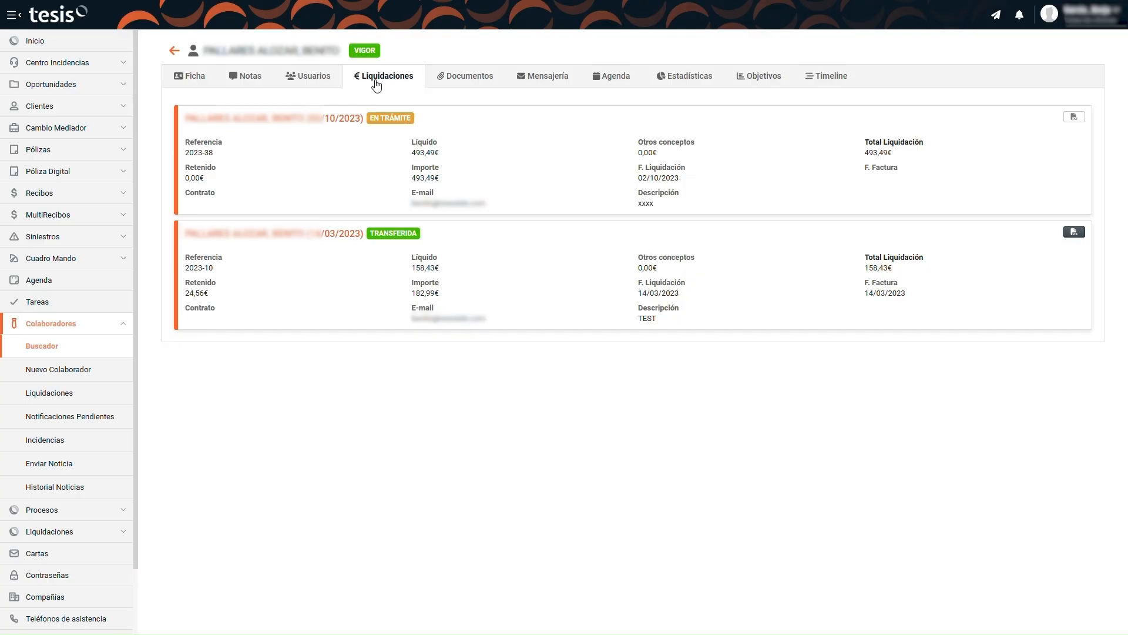
click(296, 241)
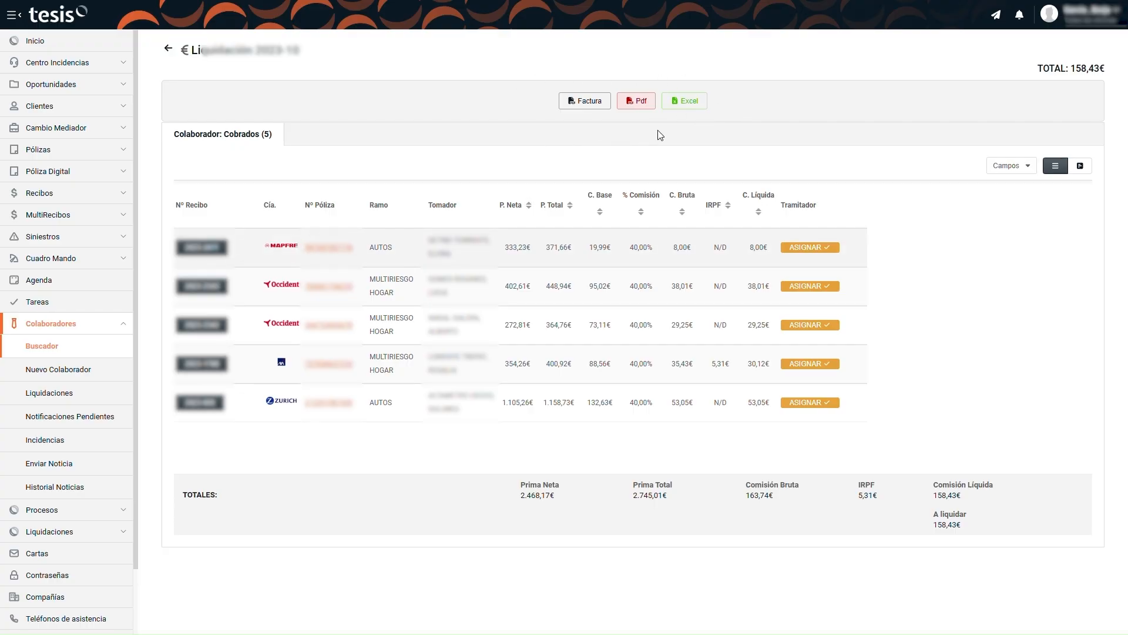
click(169, 48)
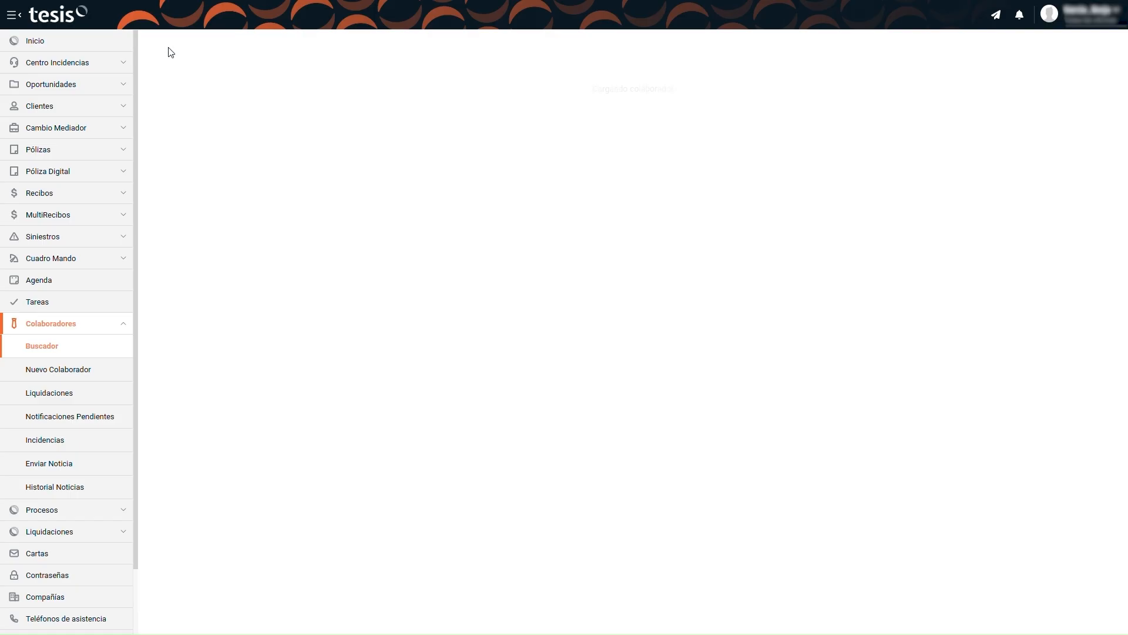
click(450, 81)
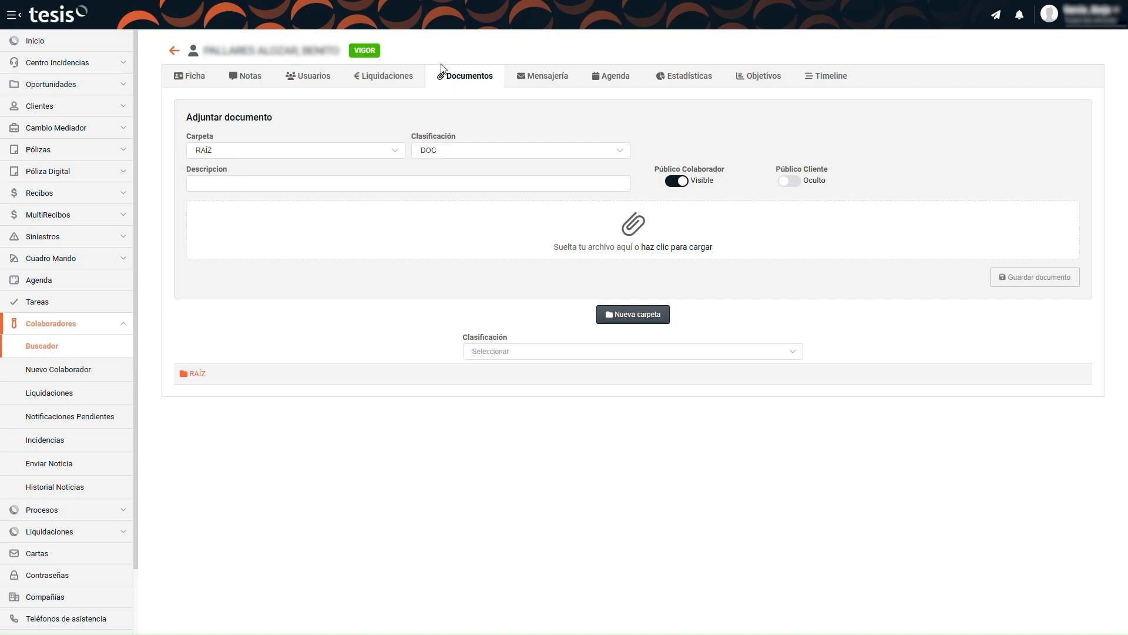
click(686, 86)
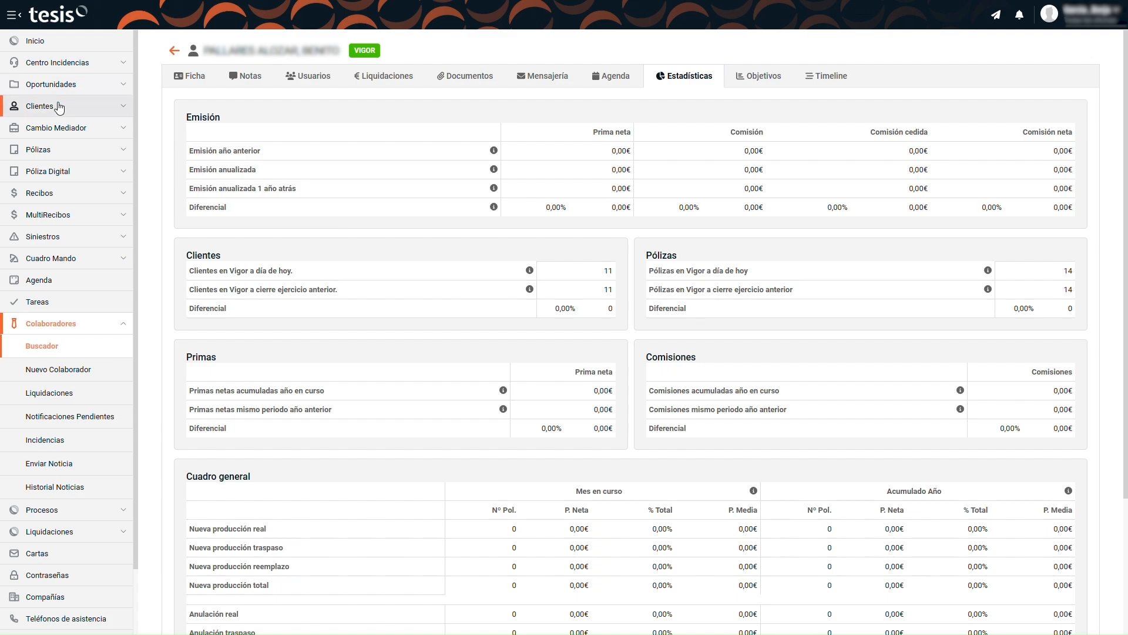
- List all clients and open the complementary data of the in-force client registered on 04/12/2030
click(107, 110)
click(1067, 161)
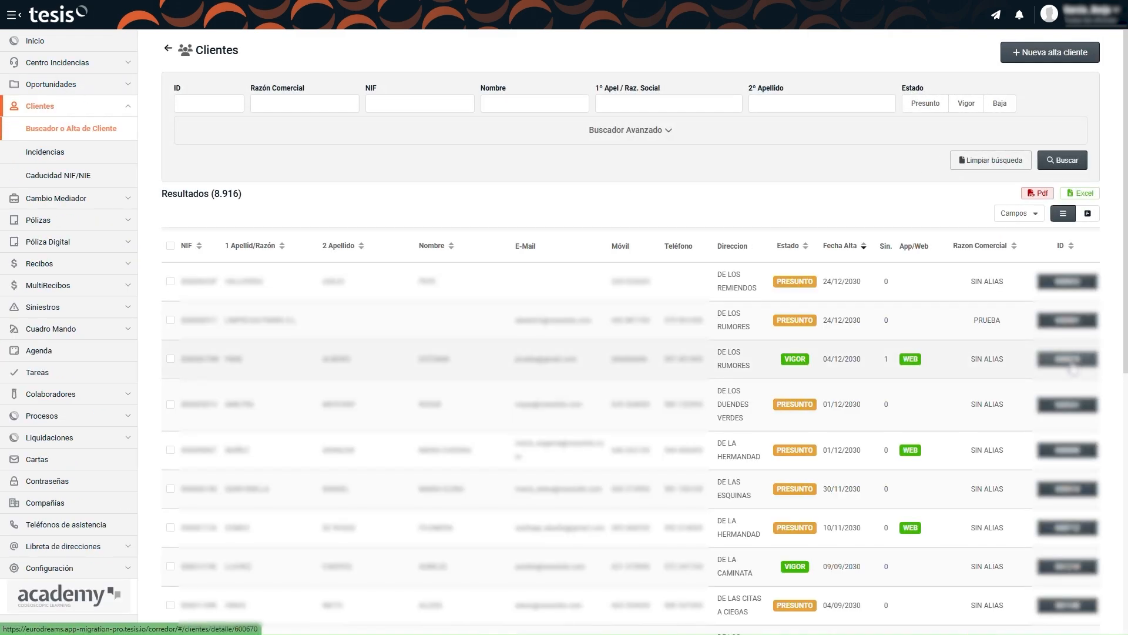
click(1068, 360)
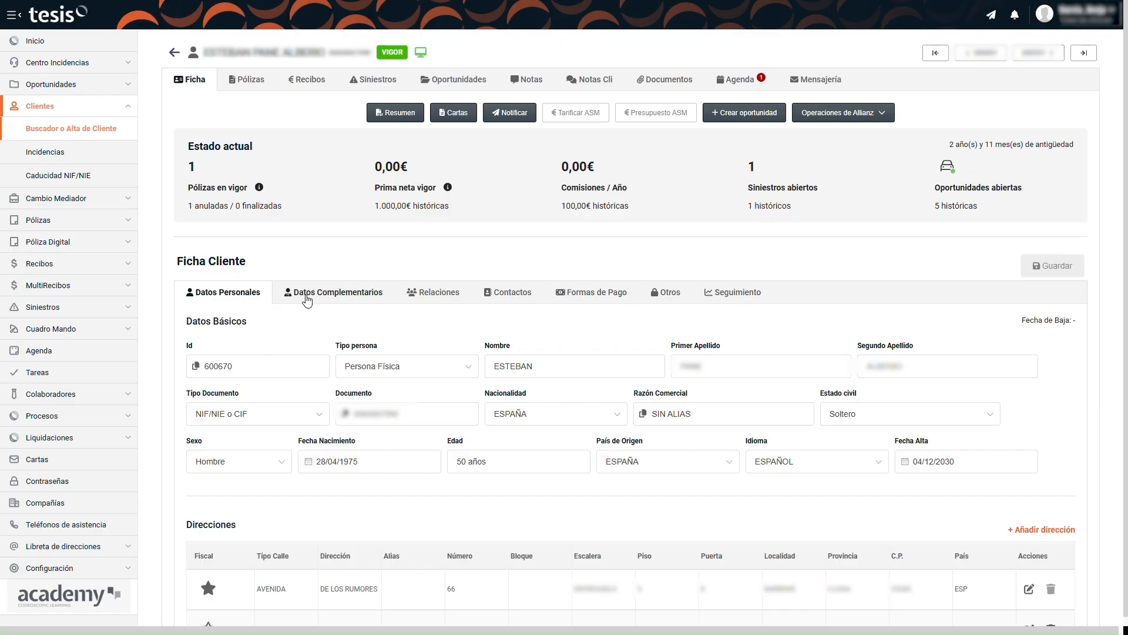
click(334, 299)
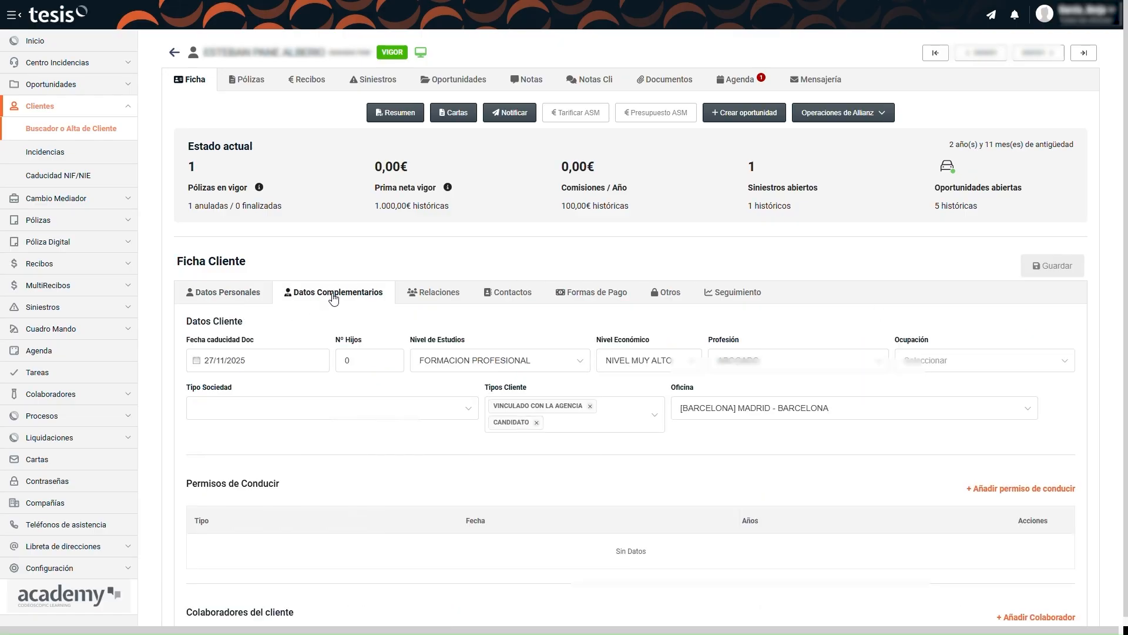
- Start adding a collaborator to the client and select the collaborator with ID 11
scroll(333, 299, down, 5)
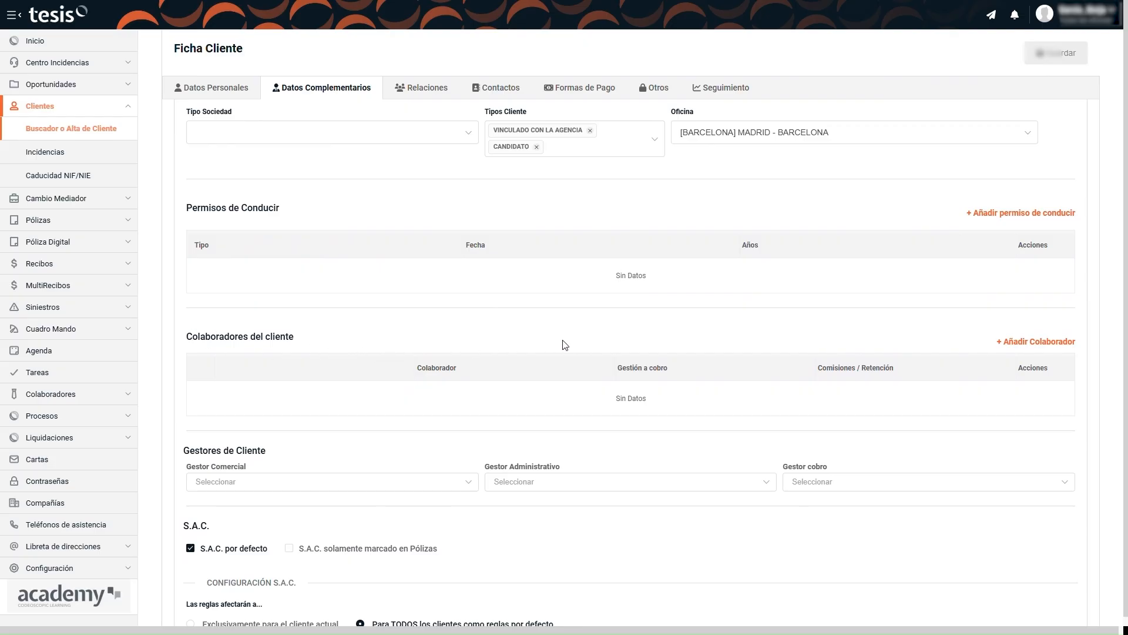
click(1046, 345)
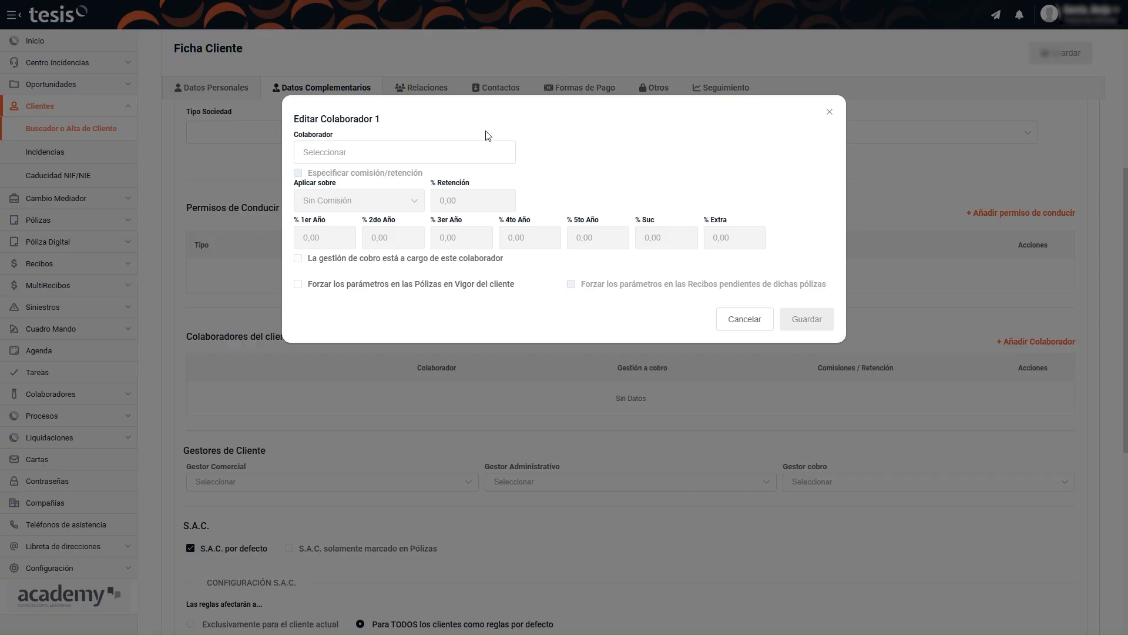
click(379, 152)
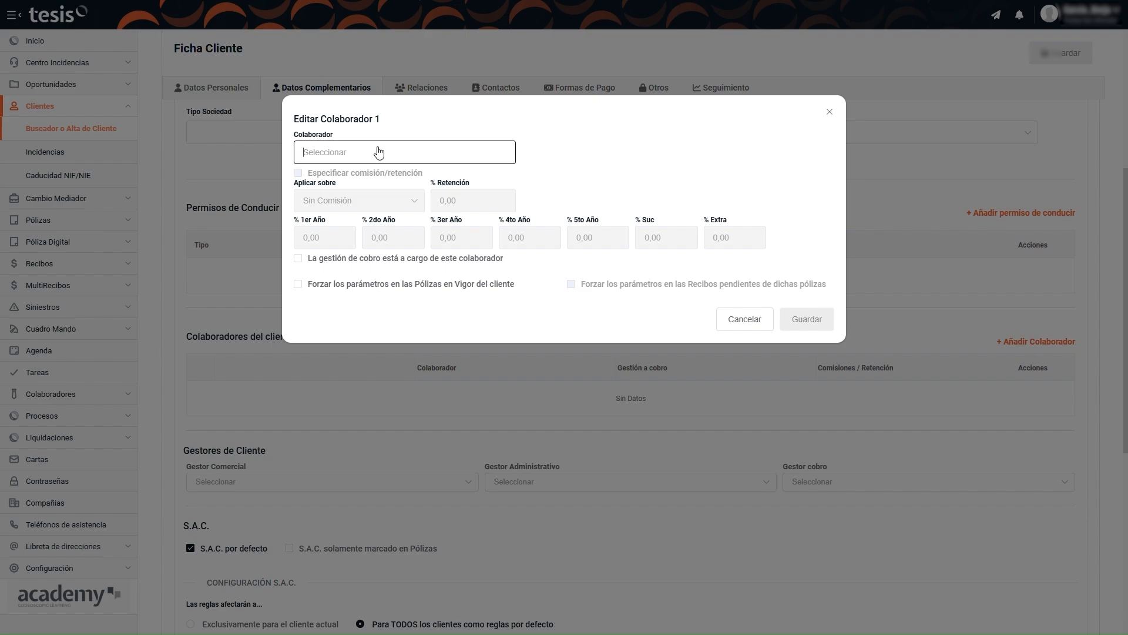
text(benito)
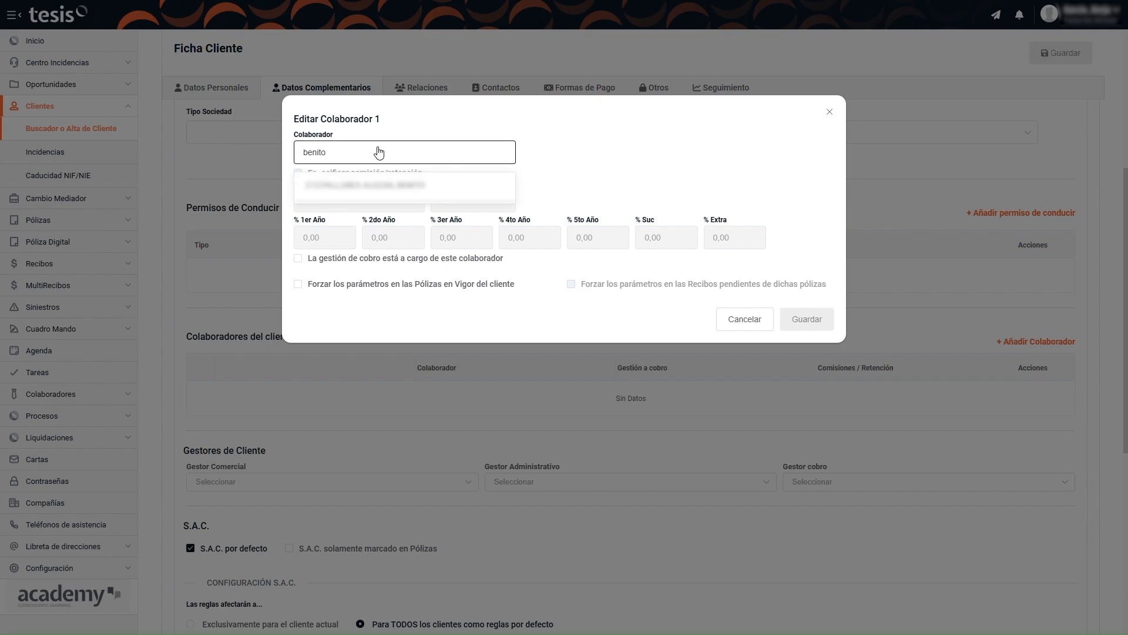
click(395, 193)
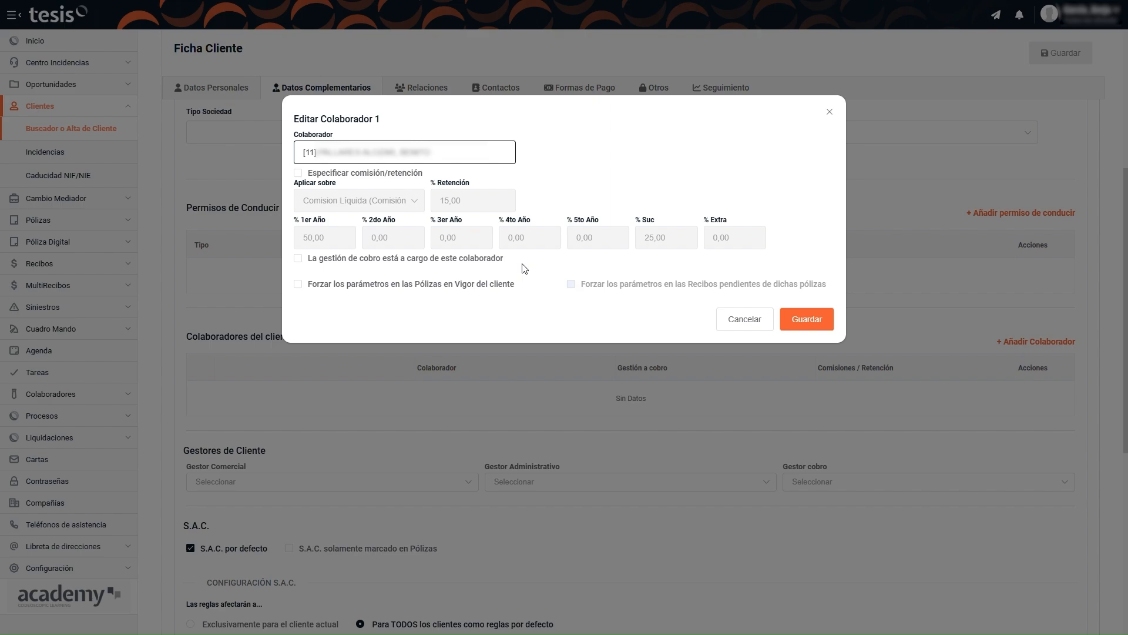
- Try out specifying the commission/retention and forcing the parameters on the client's in-force policies, clearing each option again
click(332, 175)
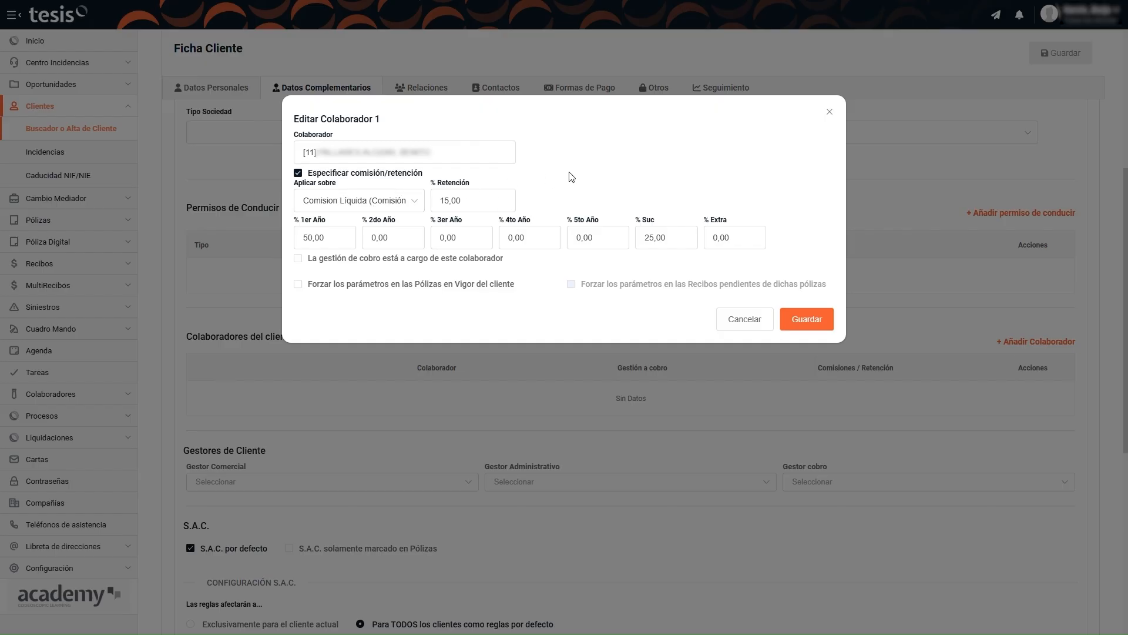
click(308, 173)
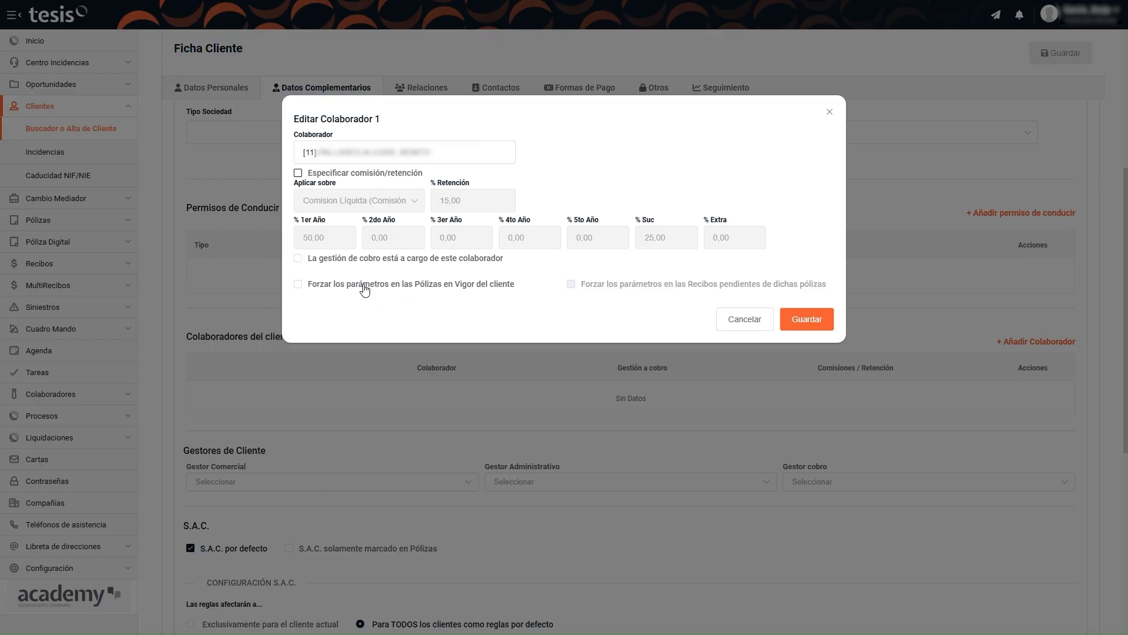
click(365, 288)
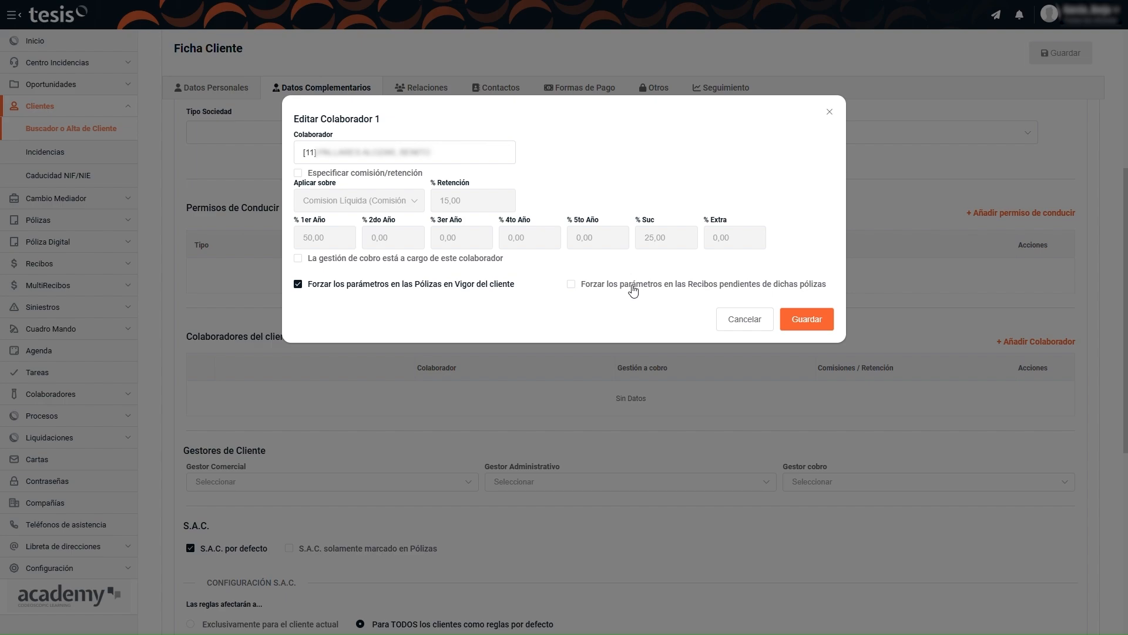
click(409, 288)
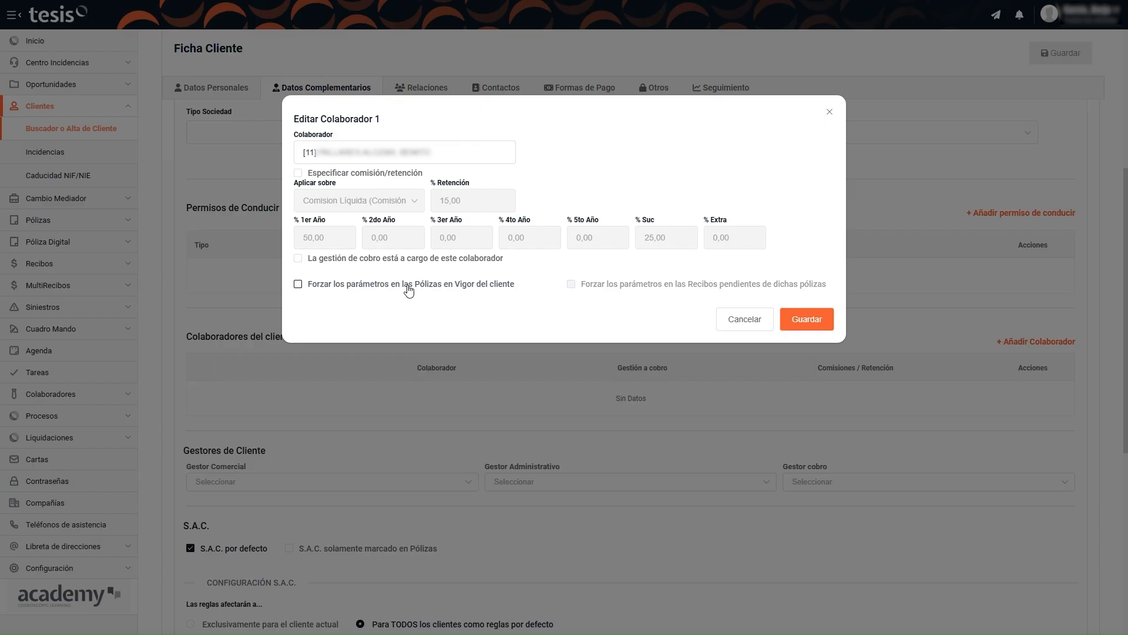
- Save the client's collaborator and accept assigning the collaborator's office to the client
click(814, 321)
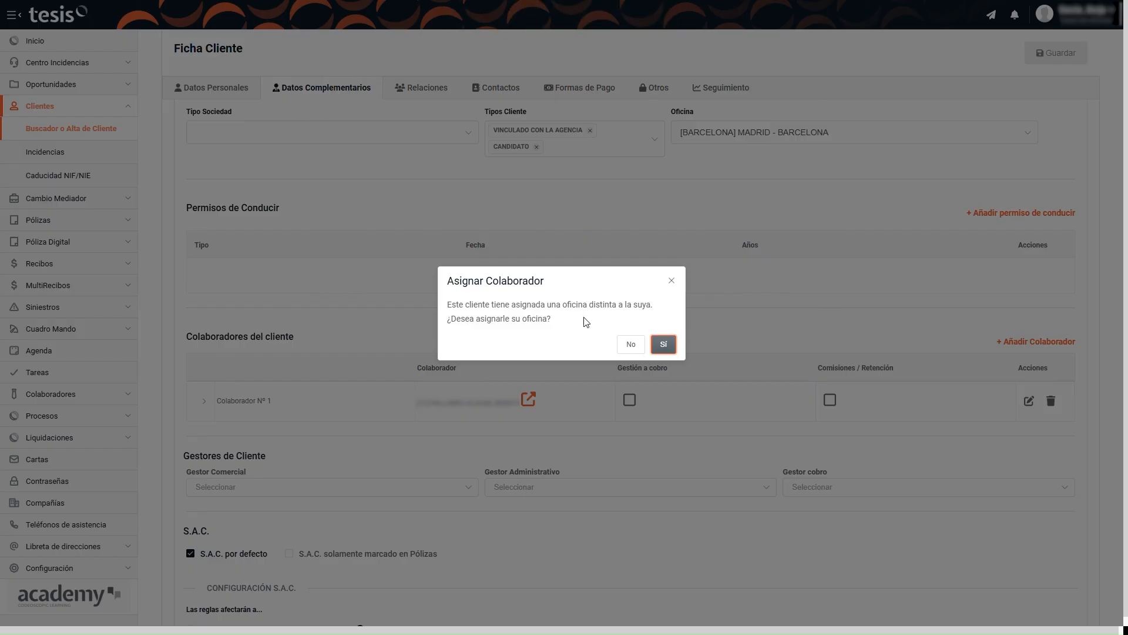
click(664, 345)
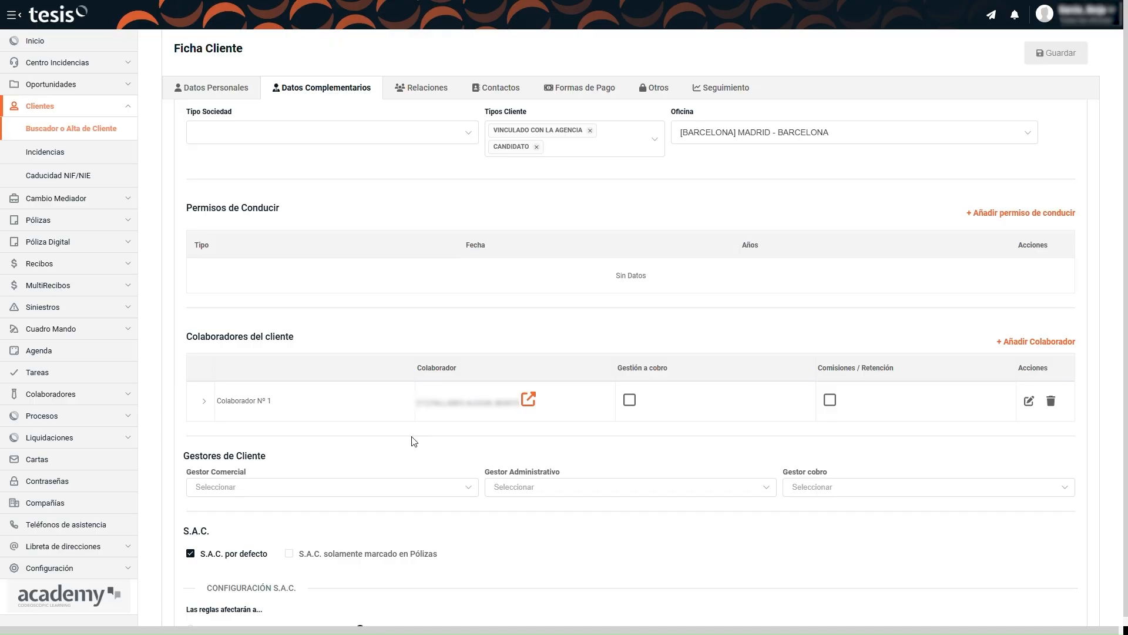
- Open the client's in-force AXA car insurance policy from the client's policies
scroll(414, 442, up, 5)
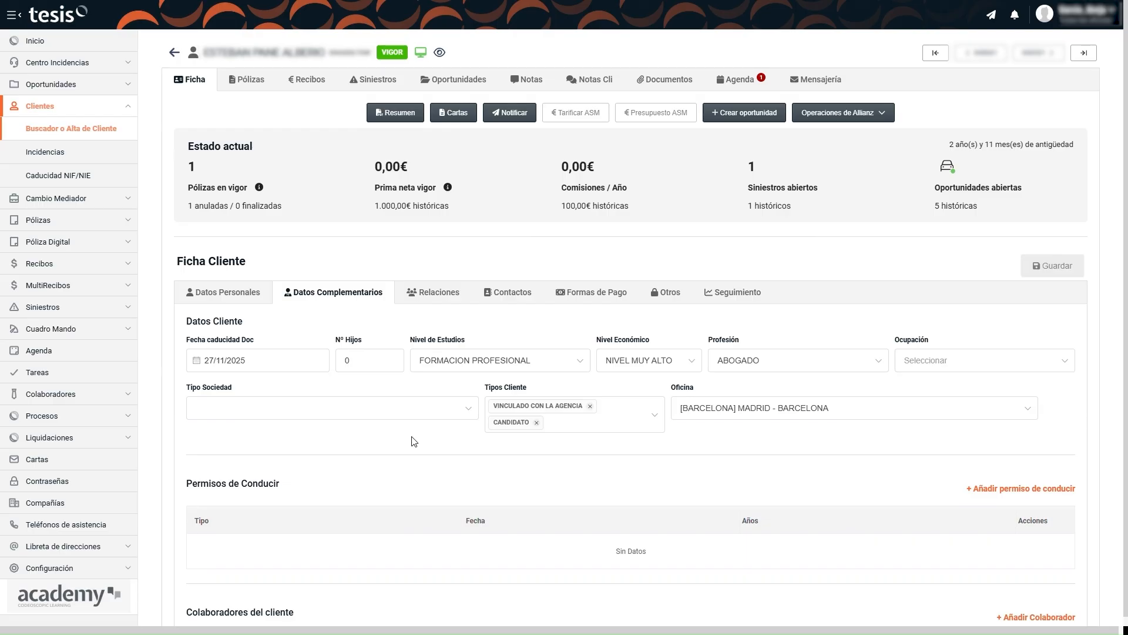
click(250, 80)
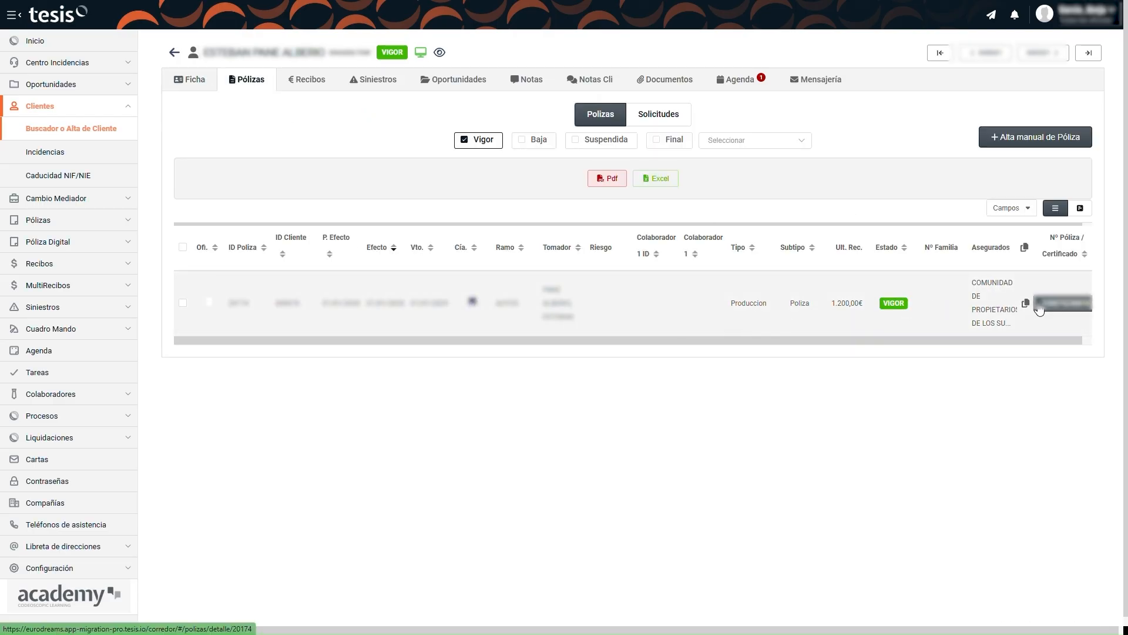
click(1039, 310)
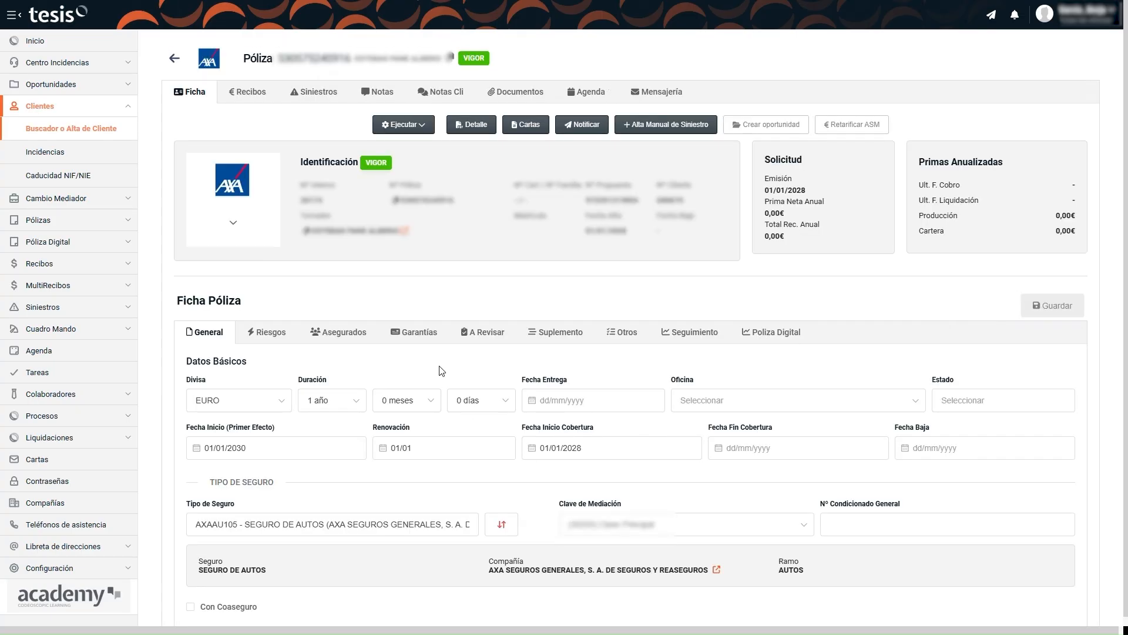
- Add the collaborator with ID 11 to the policy, declining to force changes on pending and on cancelled receipts
scroll(442, 371, down, 7)
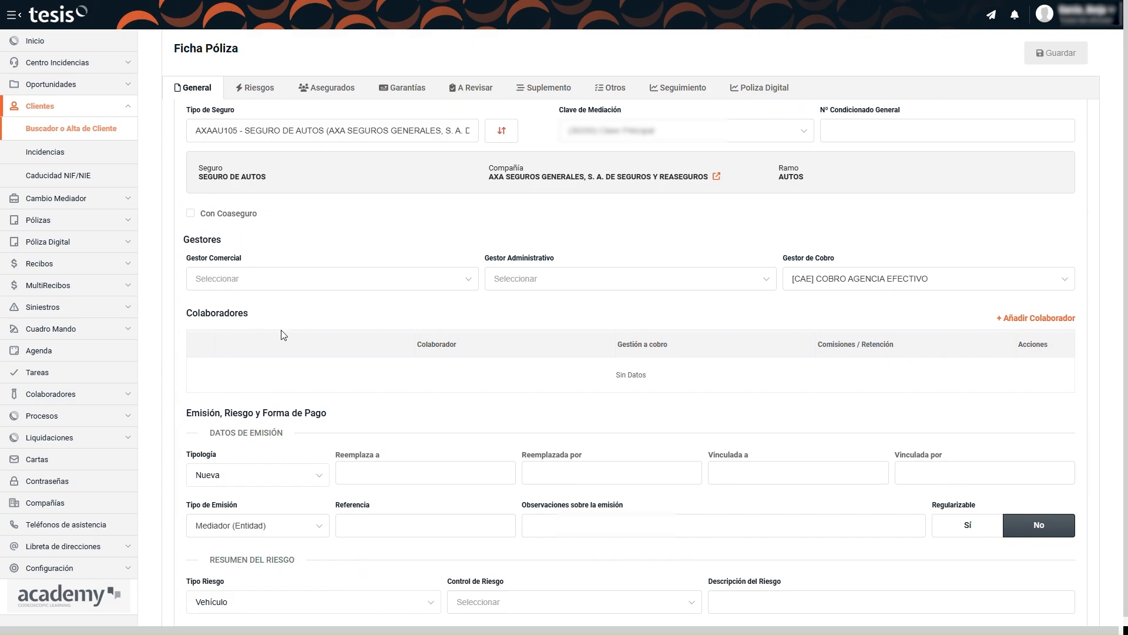
click(1032, 321)
click(357, 154)
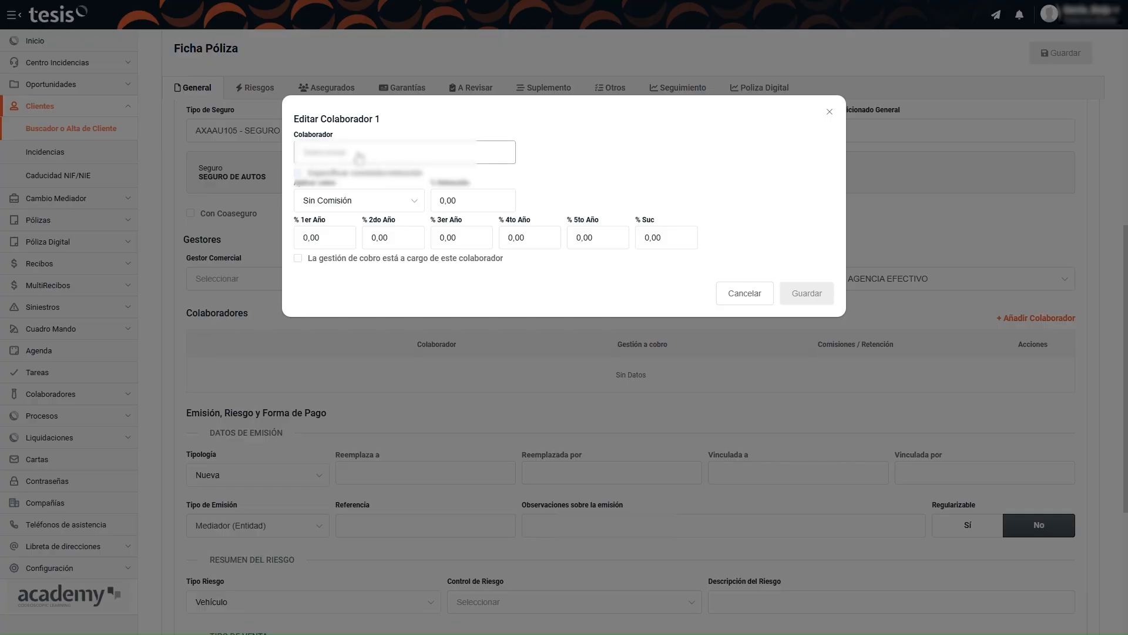
text(000)
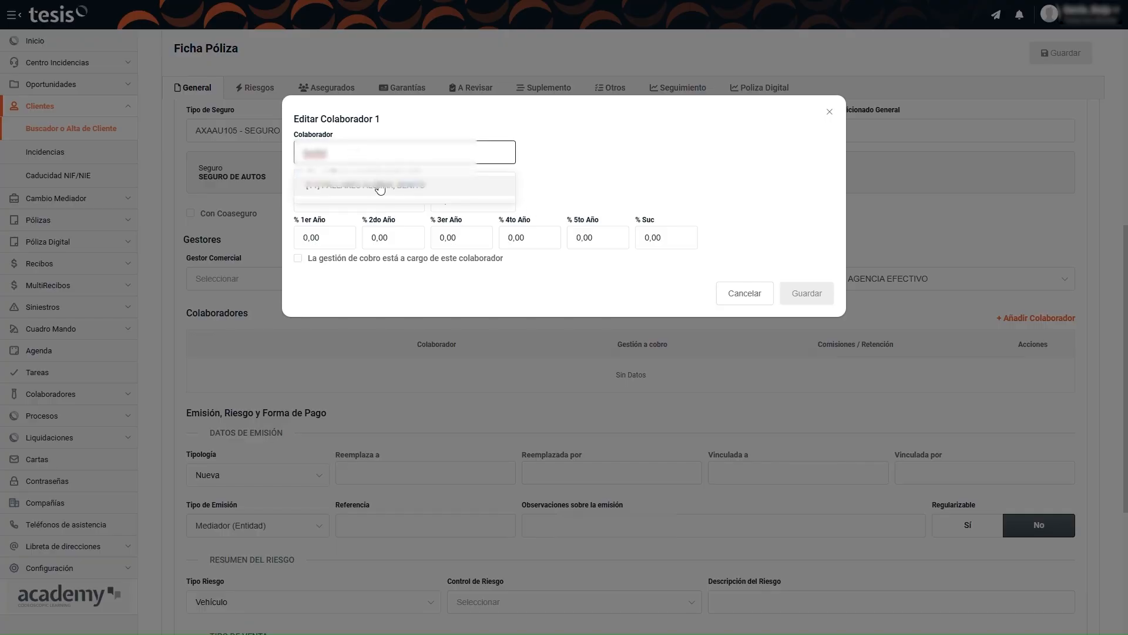
click(379, 192)
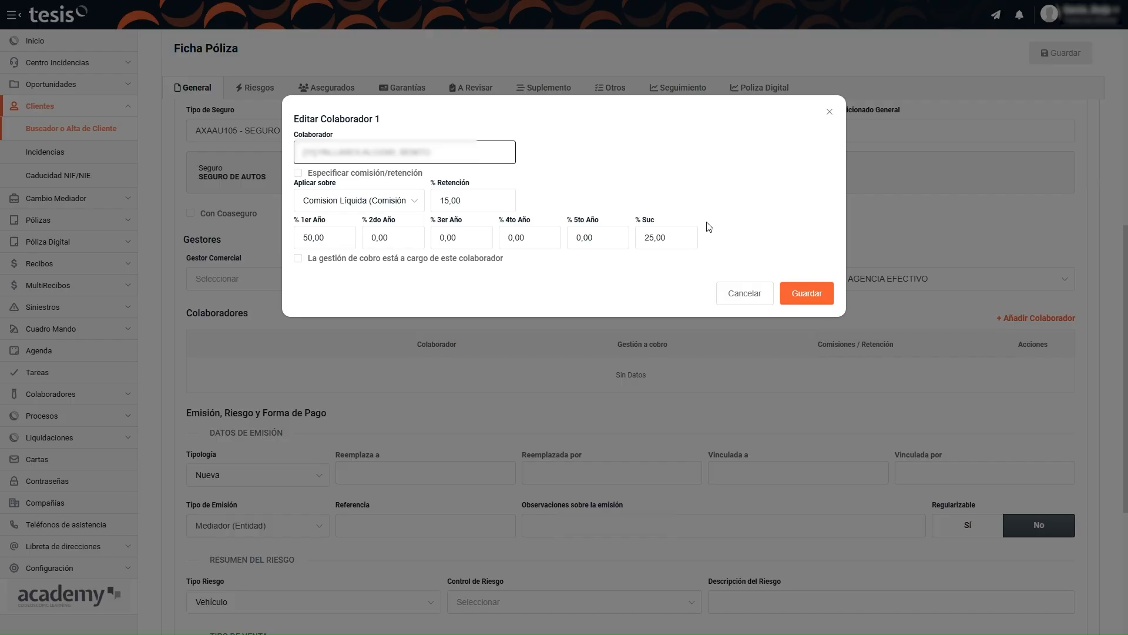
click(805, 295)
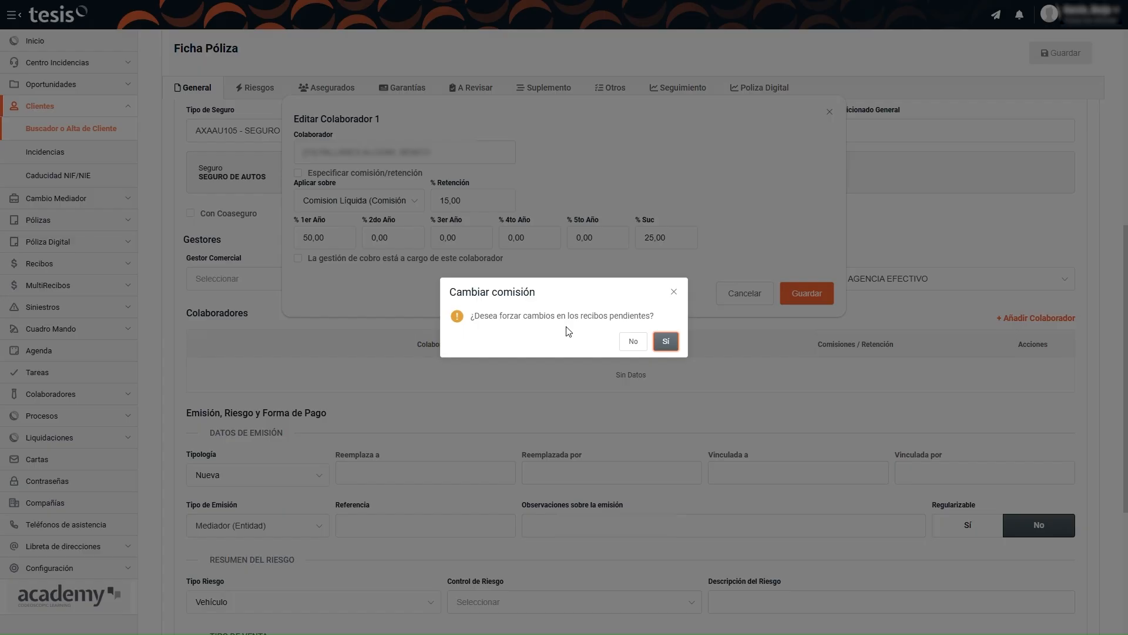
click(634, 342)
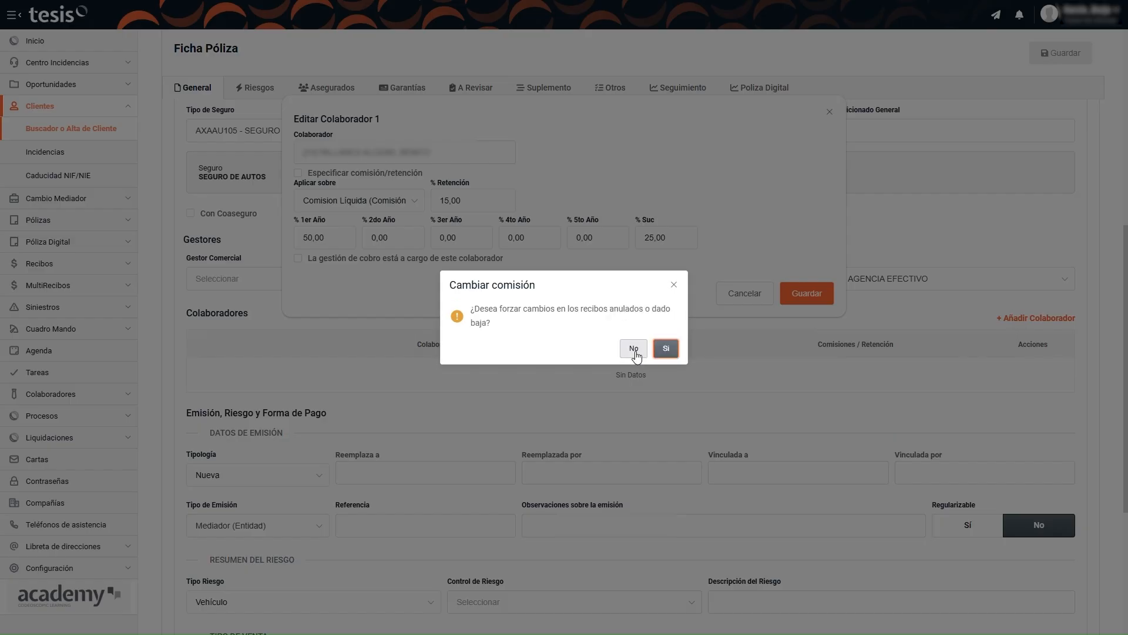
click(634, 349)
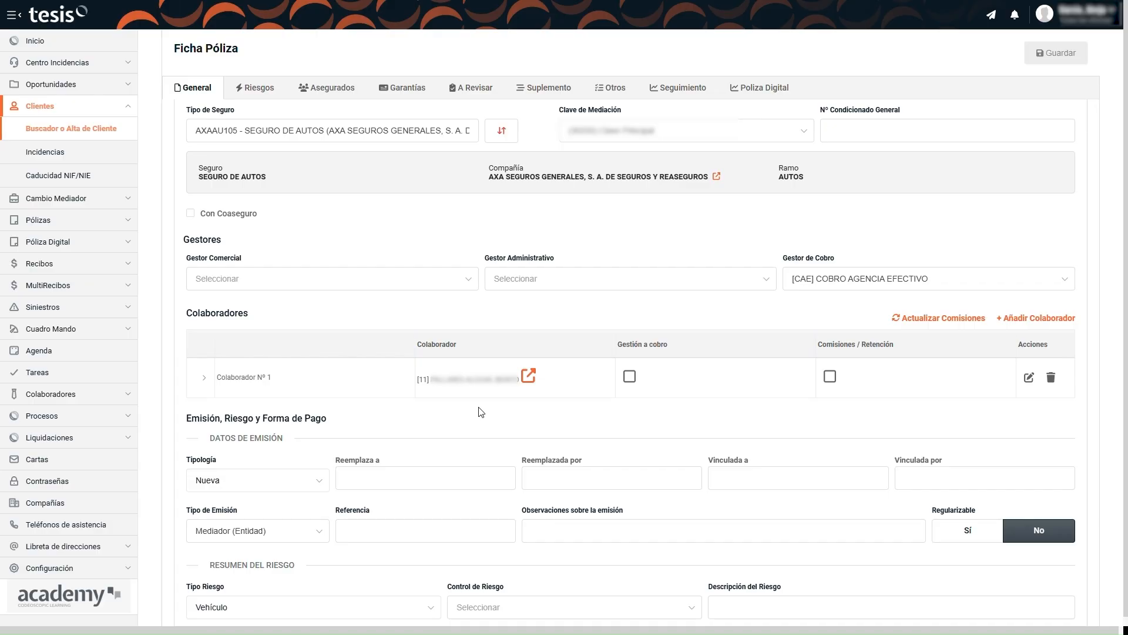
- Open the pending receipt of the AXA car policy and show the collaborators of that receipt
scroll(481, 411, up, 8)
click(250, 91)
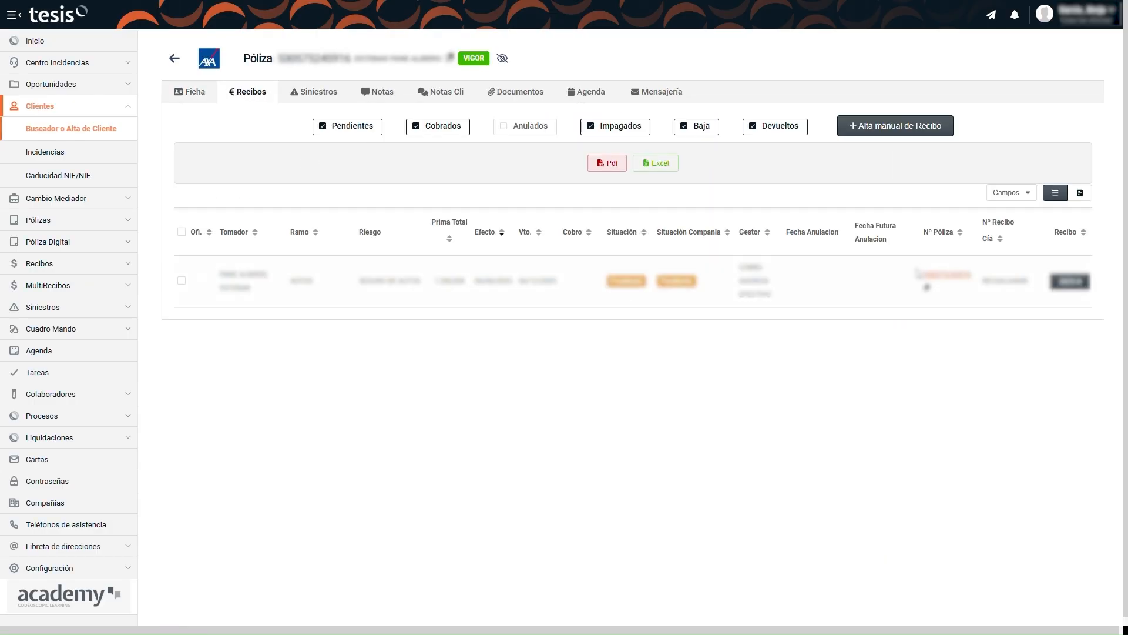
click(1070, 282)
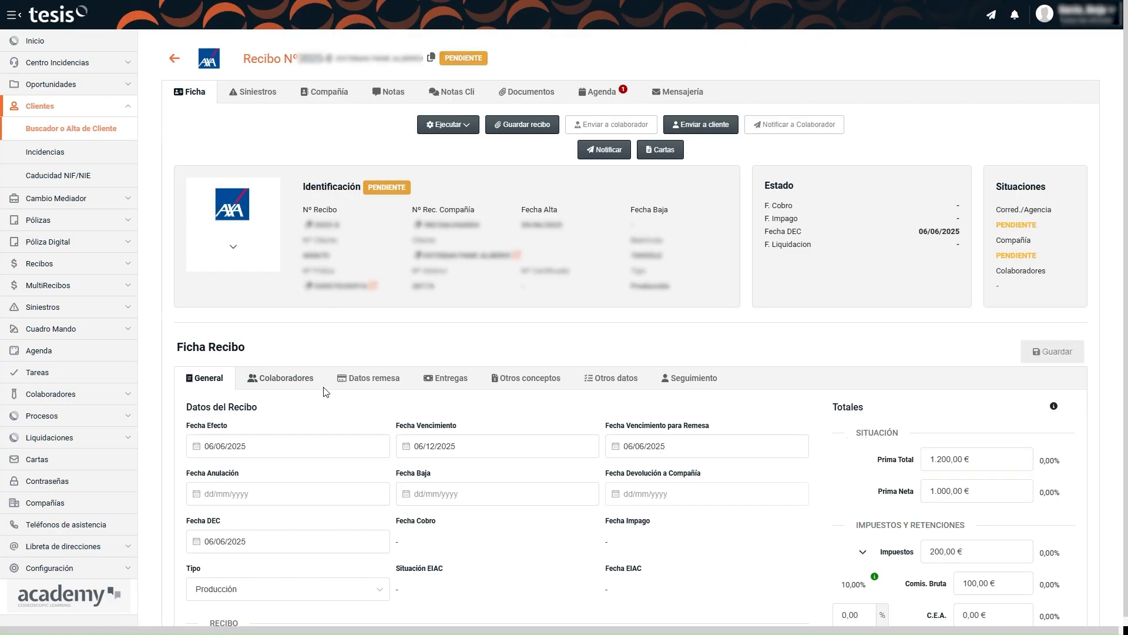
click(282, 385)
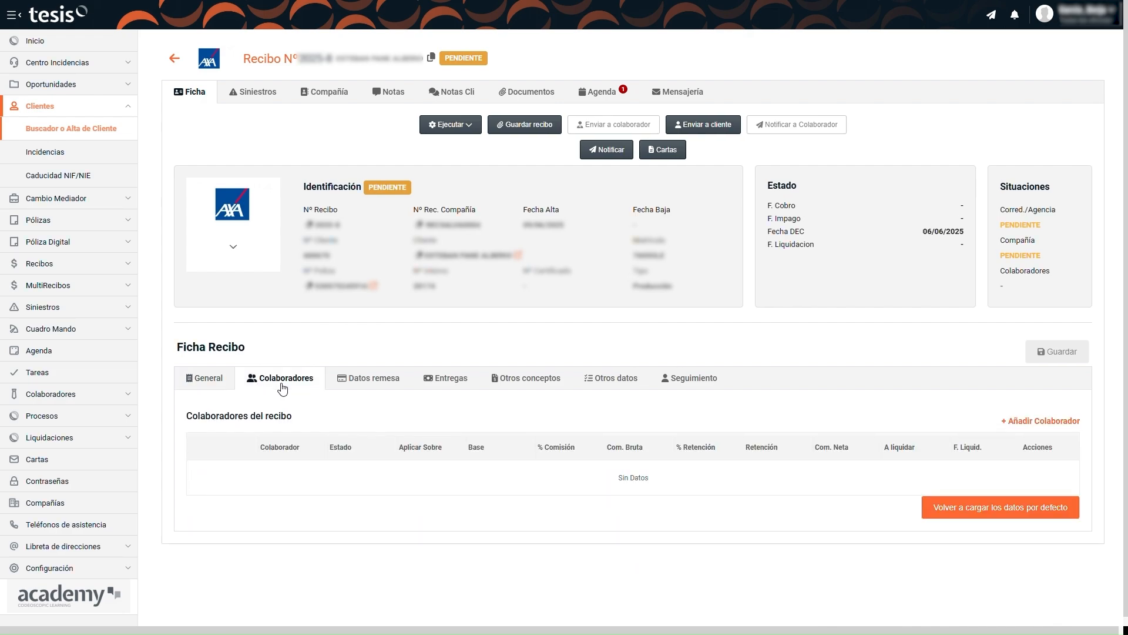
- Add the policy's collaborator to the receipt with 50% commission on the Comisión Líquida and 15% retention, and save it
click(1033, 426)
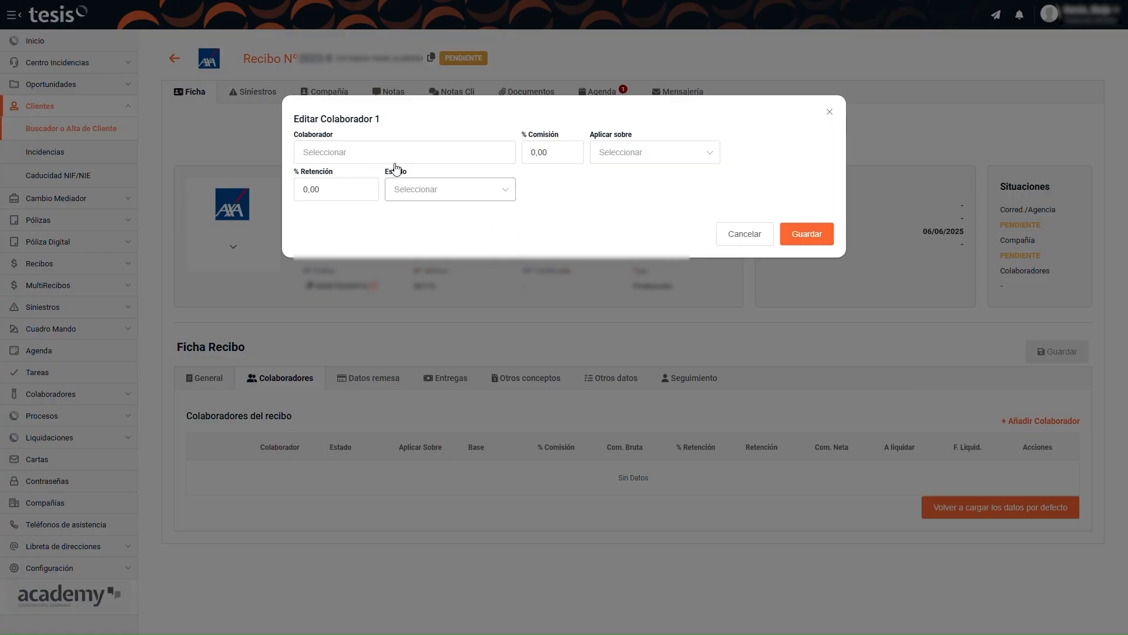
click(369, 152)
text(benito)
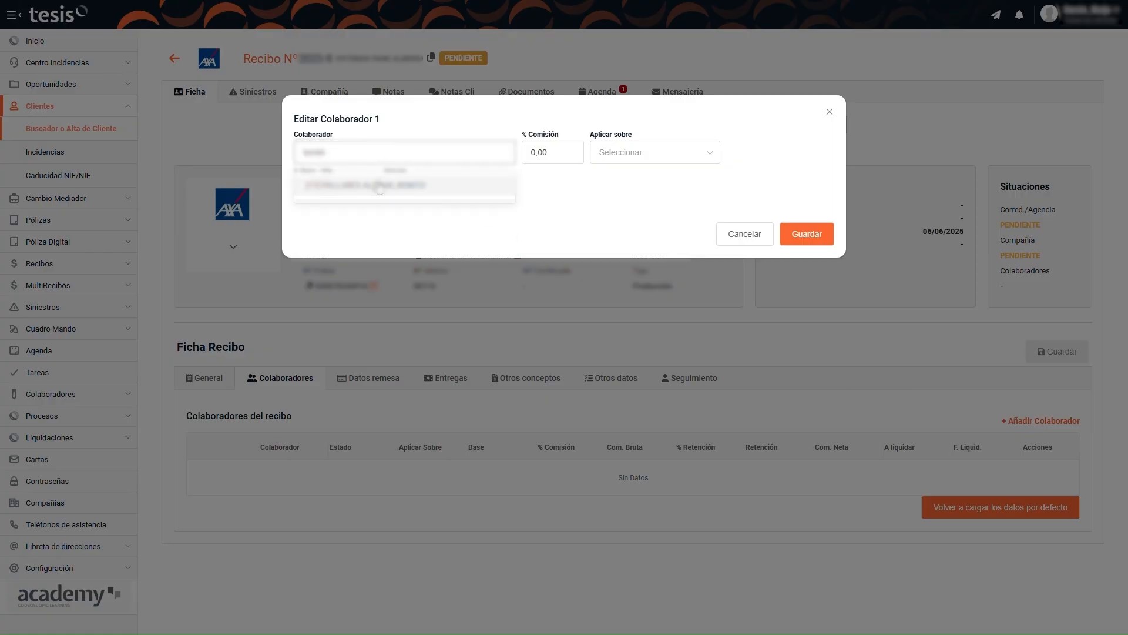
click(379, 186)
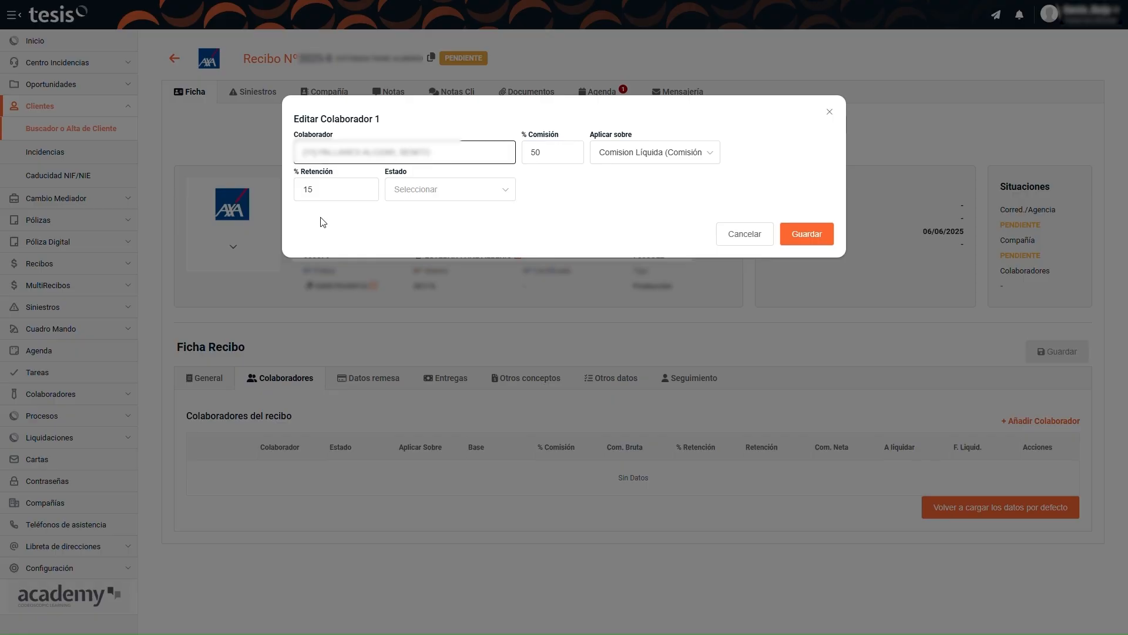
click(806, 235)
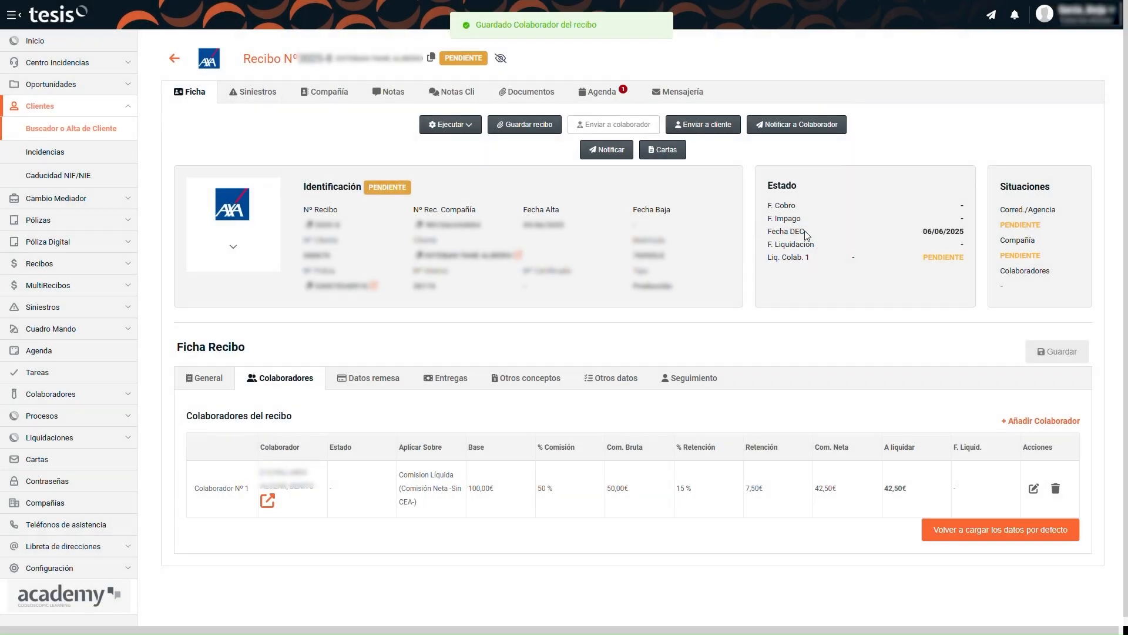